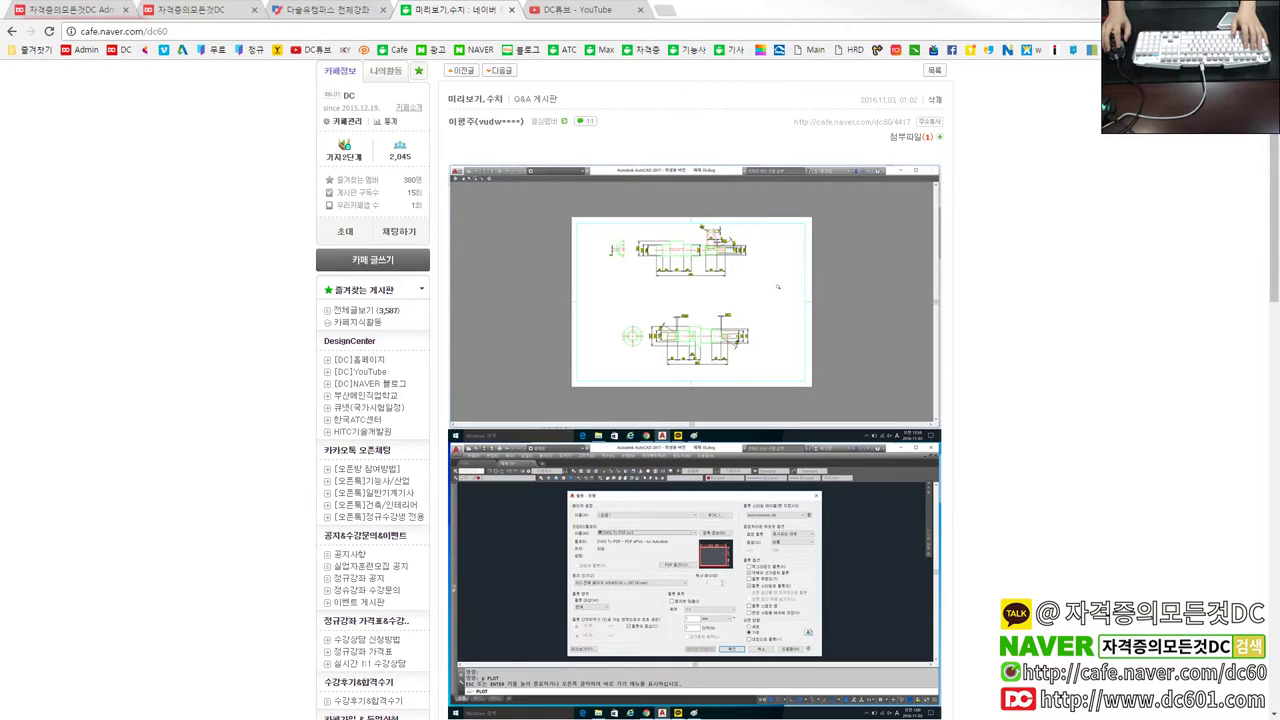
Scroll through the Naver Cafe Q&A post to read it
scroll(243, 329, up, 1)
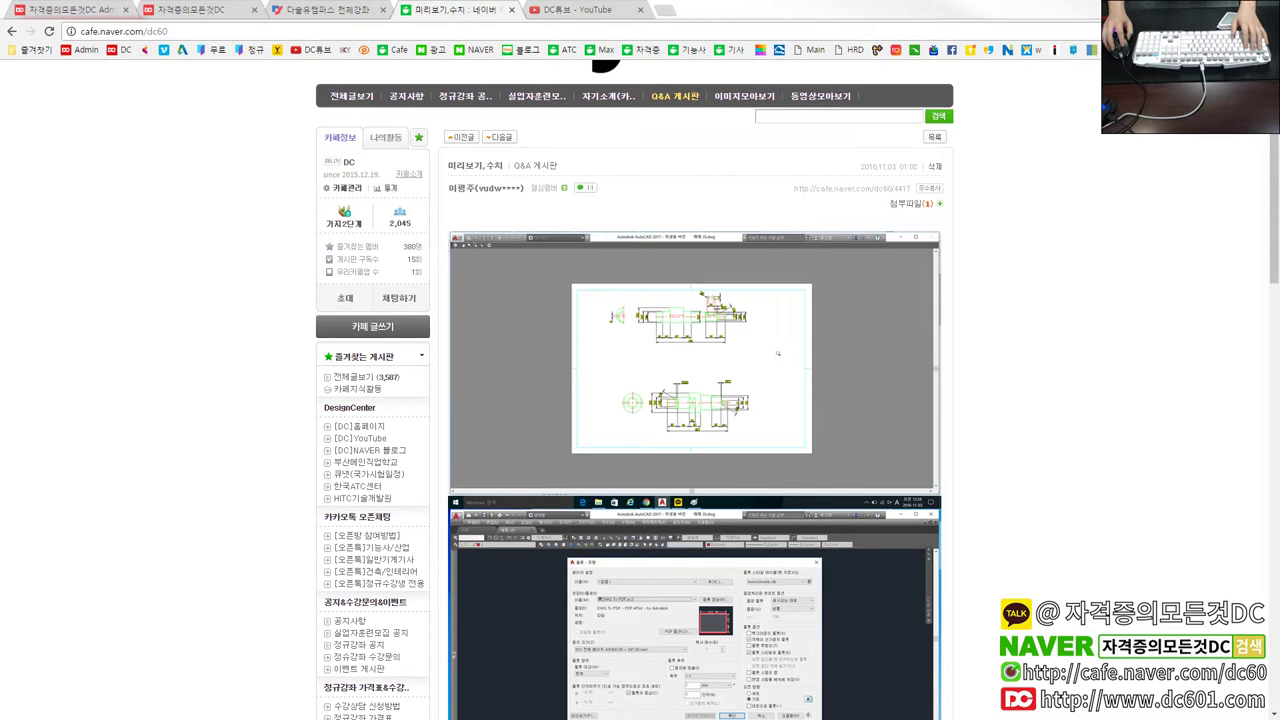
scroll(211, 352, down, 3)
scroll(225, 350, down, 1)
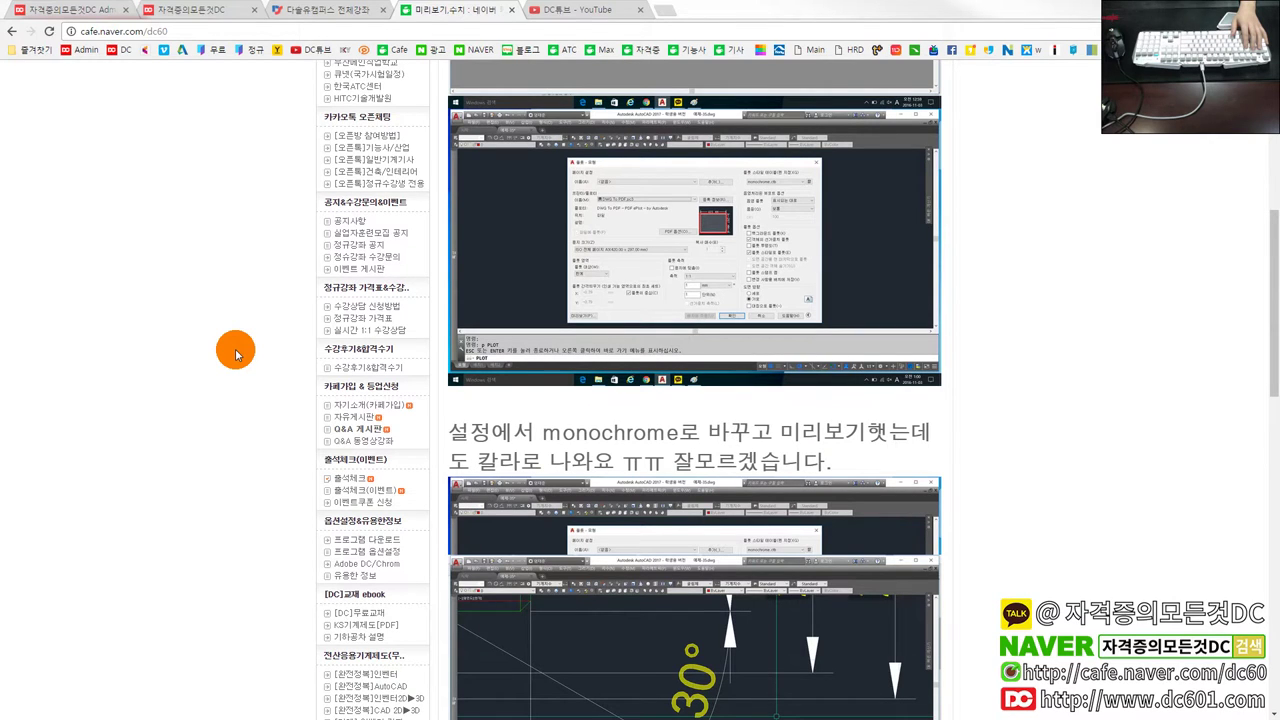
scroll(240, 355, down, 3)
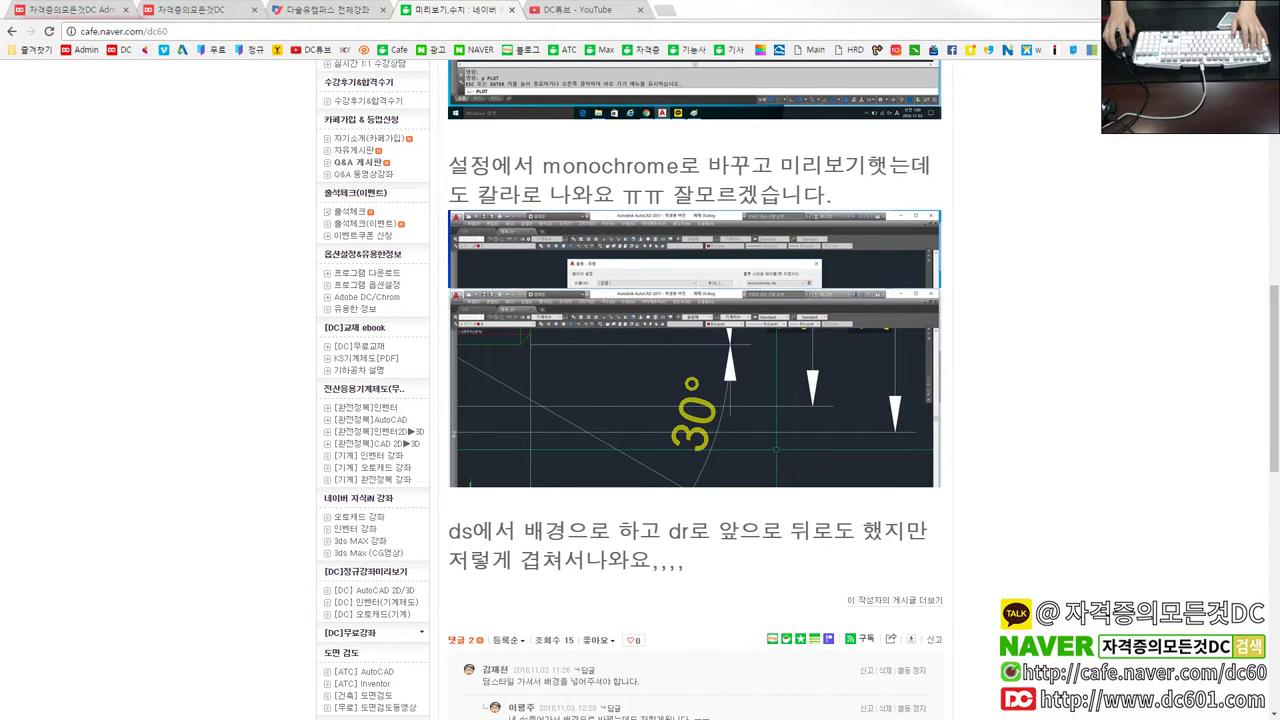
scroll(98, 380, up, 1)
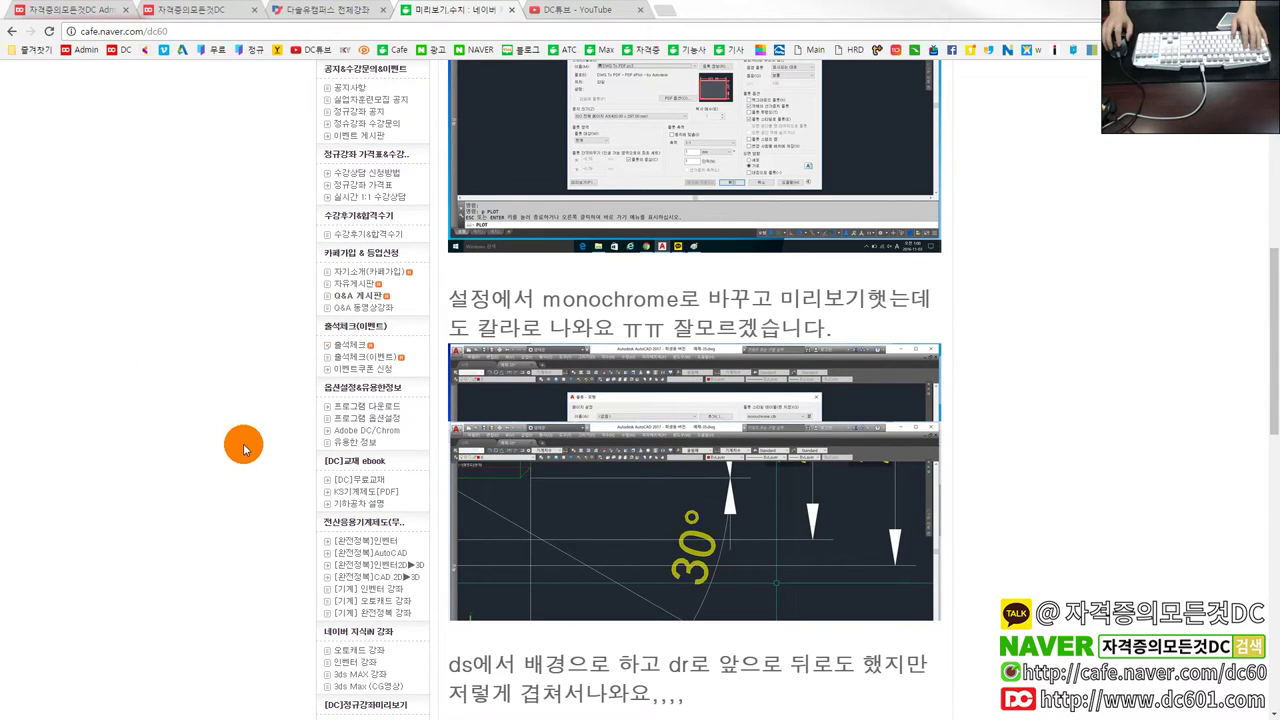
scroll(245, 447, up, 1)
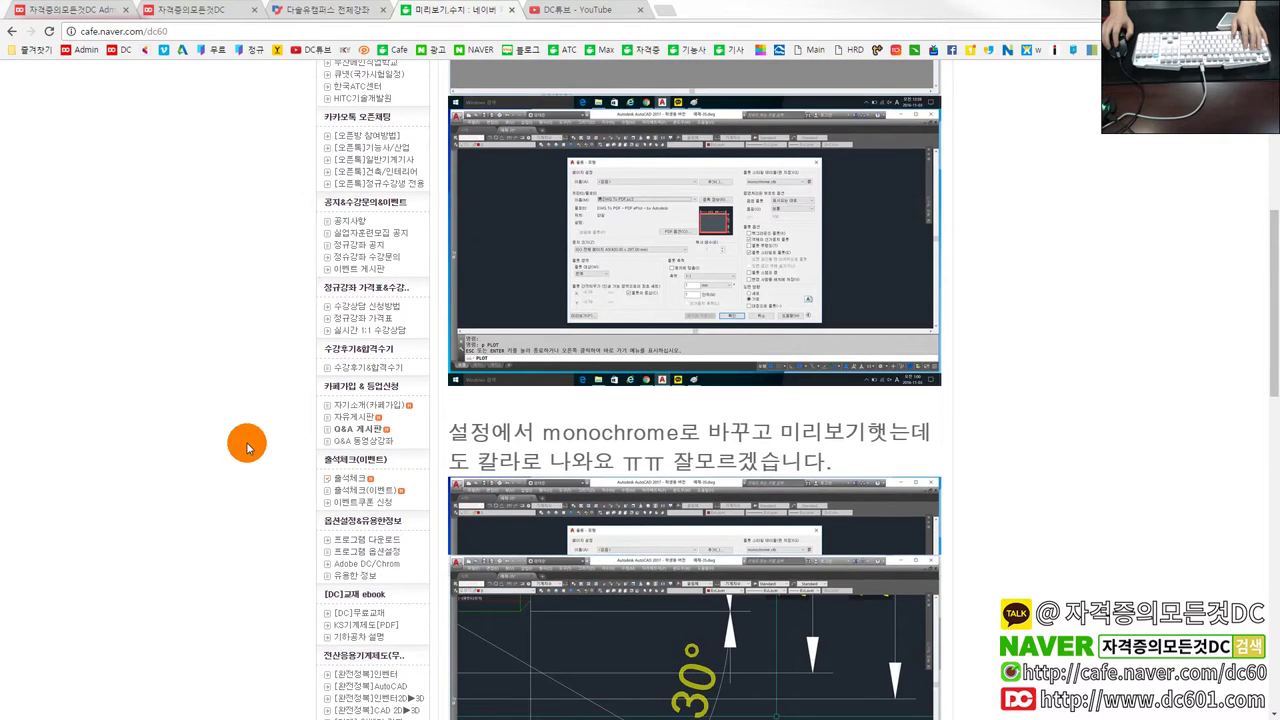
scroll(246, 447, up, 1)
scroll(247, 447, up, 2)
scroll(240, 445, up, 2)
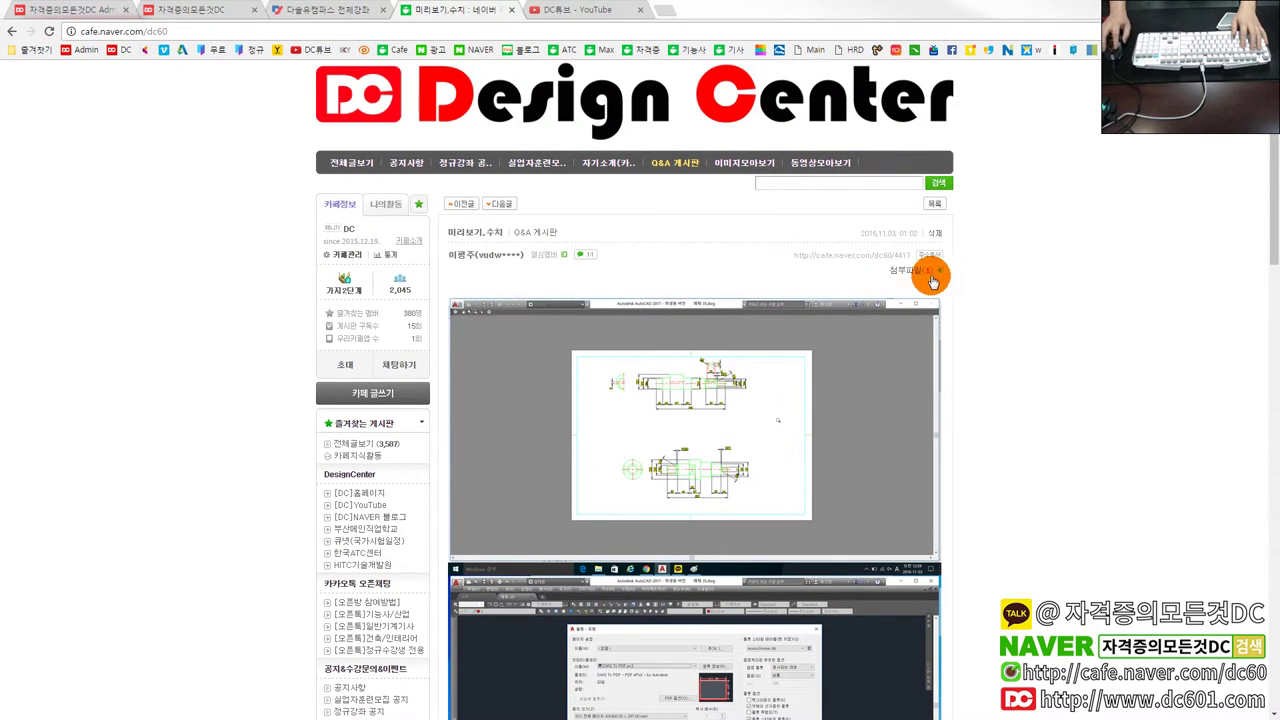
Download the attached drawing 예제-35.dwg from the post's attachment list, then go to the DC601 site
click(928, 271)
click(852, 286)
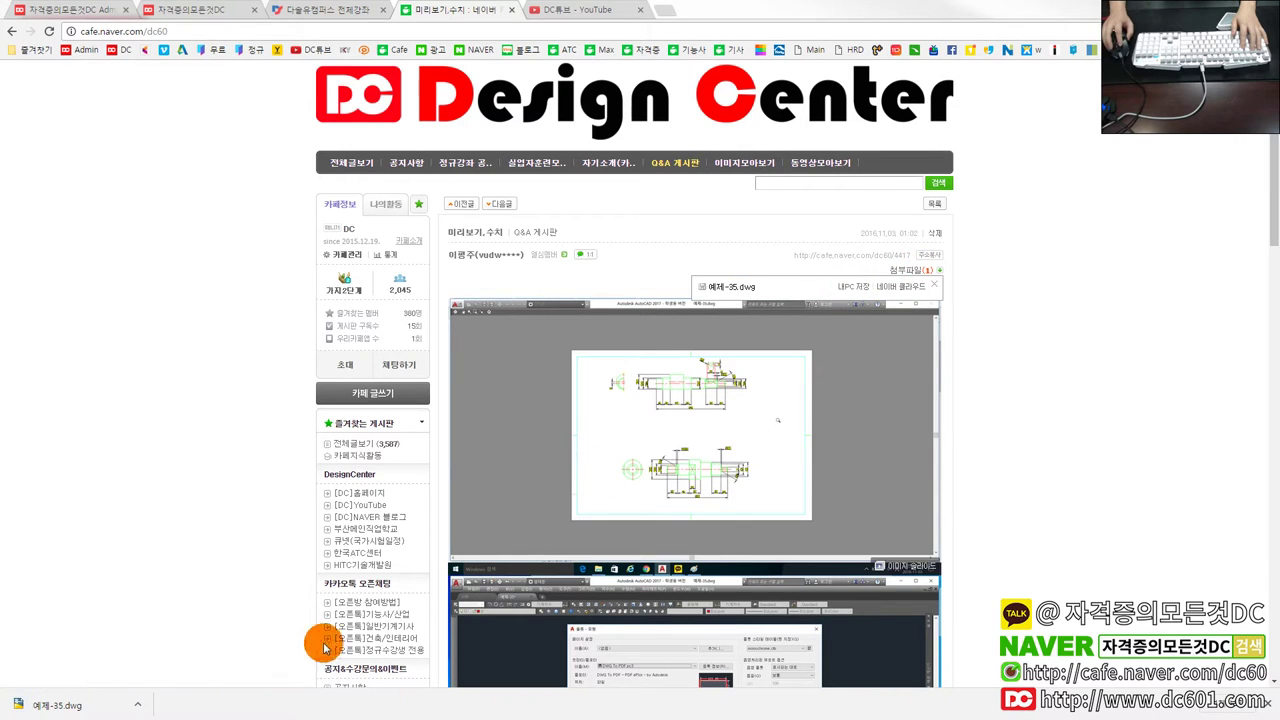
scroll(280, 547, down, 1)
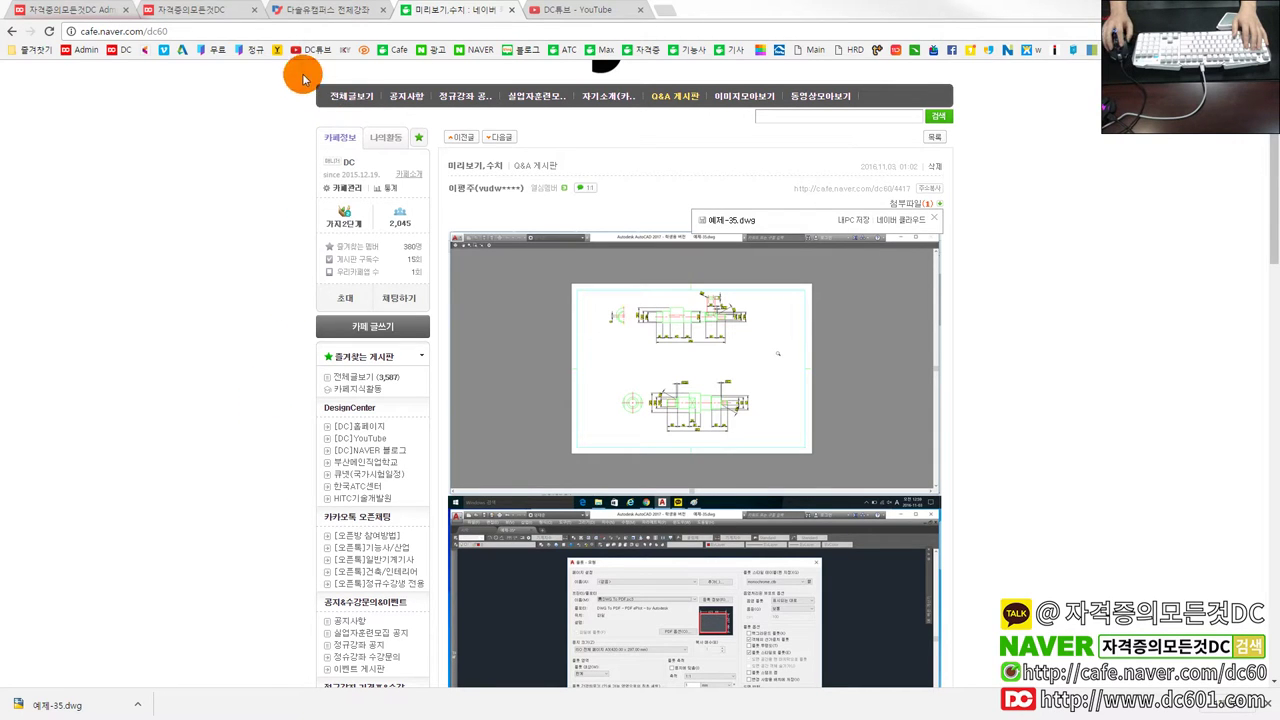
click(208, 12)
Scroll through the DC601 student gallery (수강생 갤러리), then return to the Naver Cafe Q&A post
scroll(418, 240, down, 1)
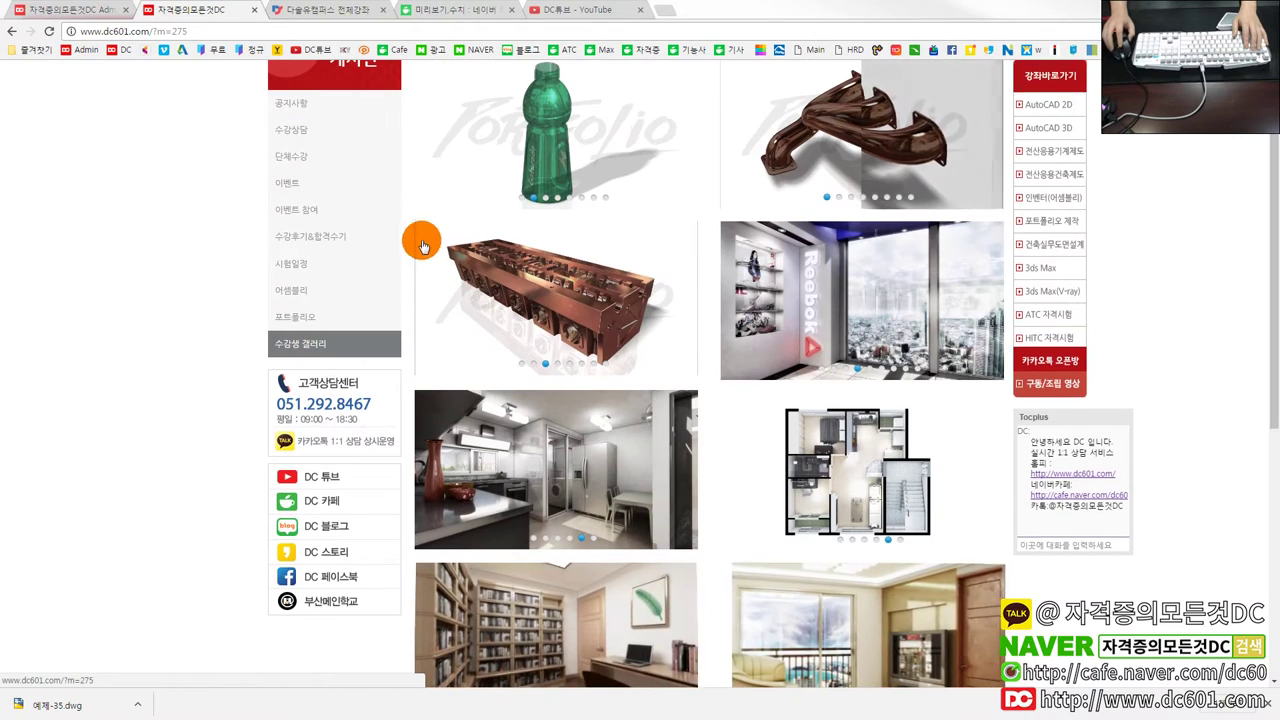
scroll(423, 237, down, 1)
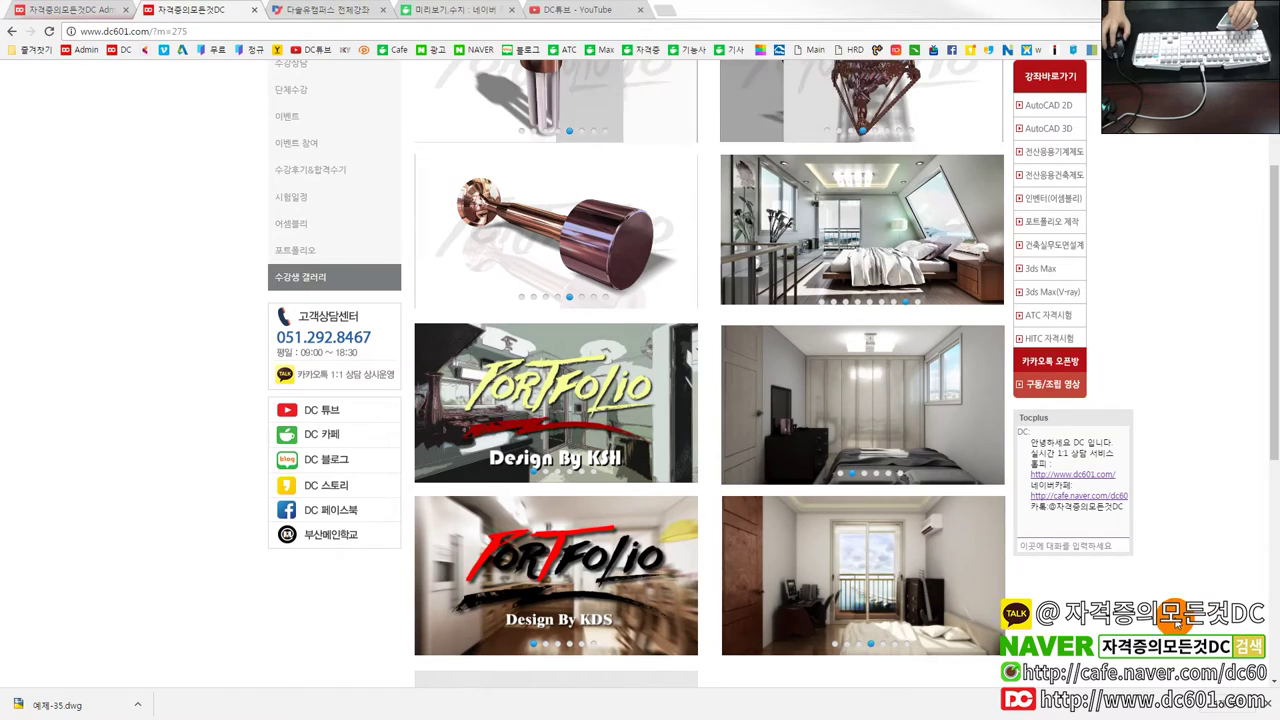
scroll(774, 374, up, 1)
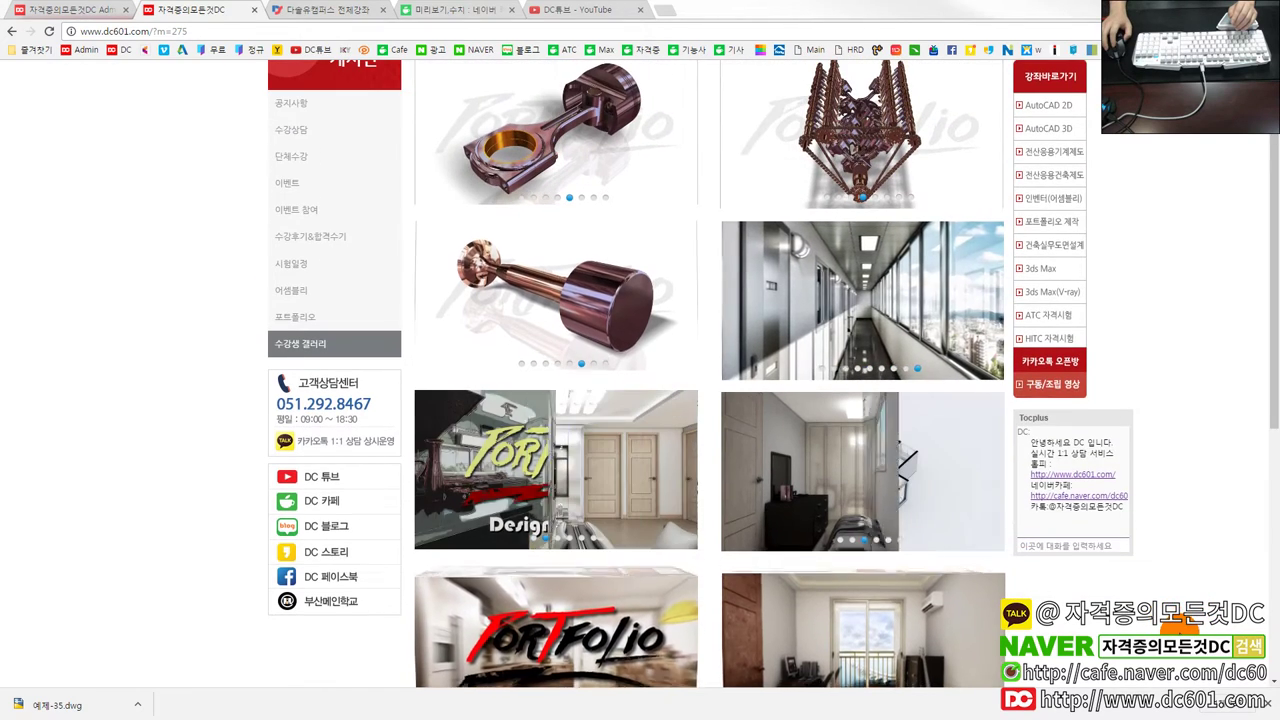
scroll(1131, 527, up, 2)
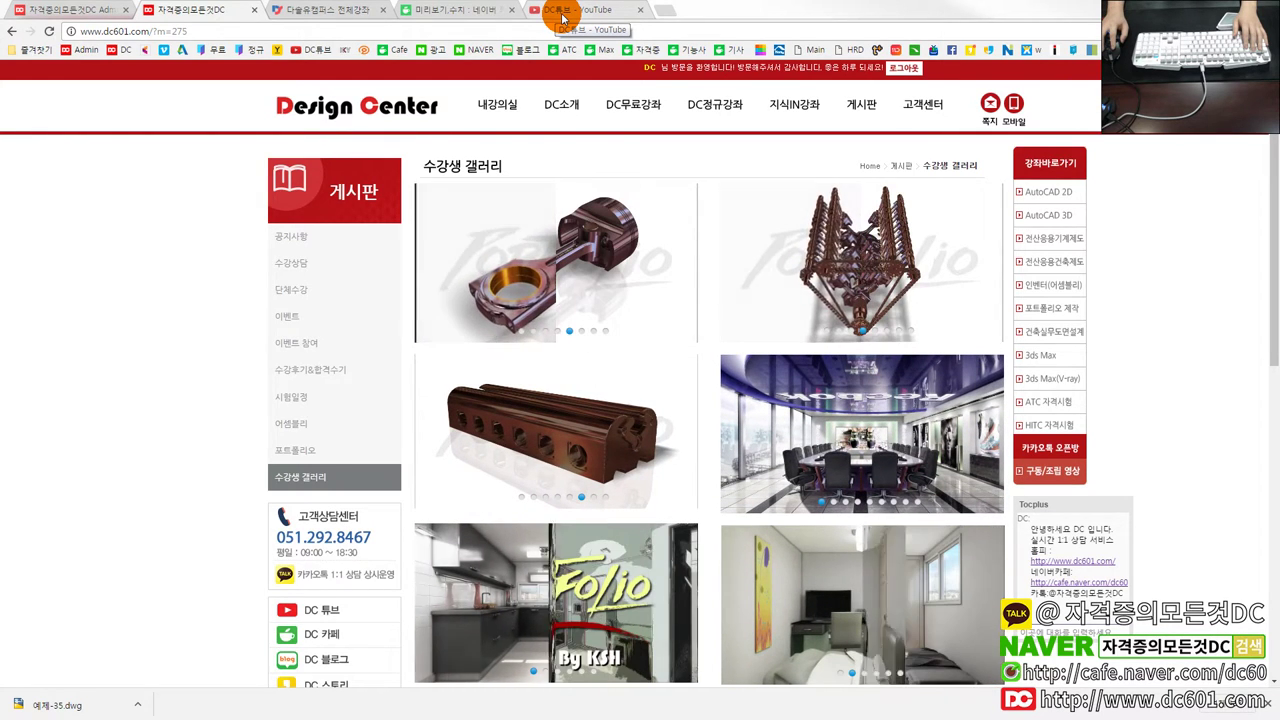
scroll(660, 260, down, 1)
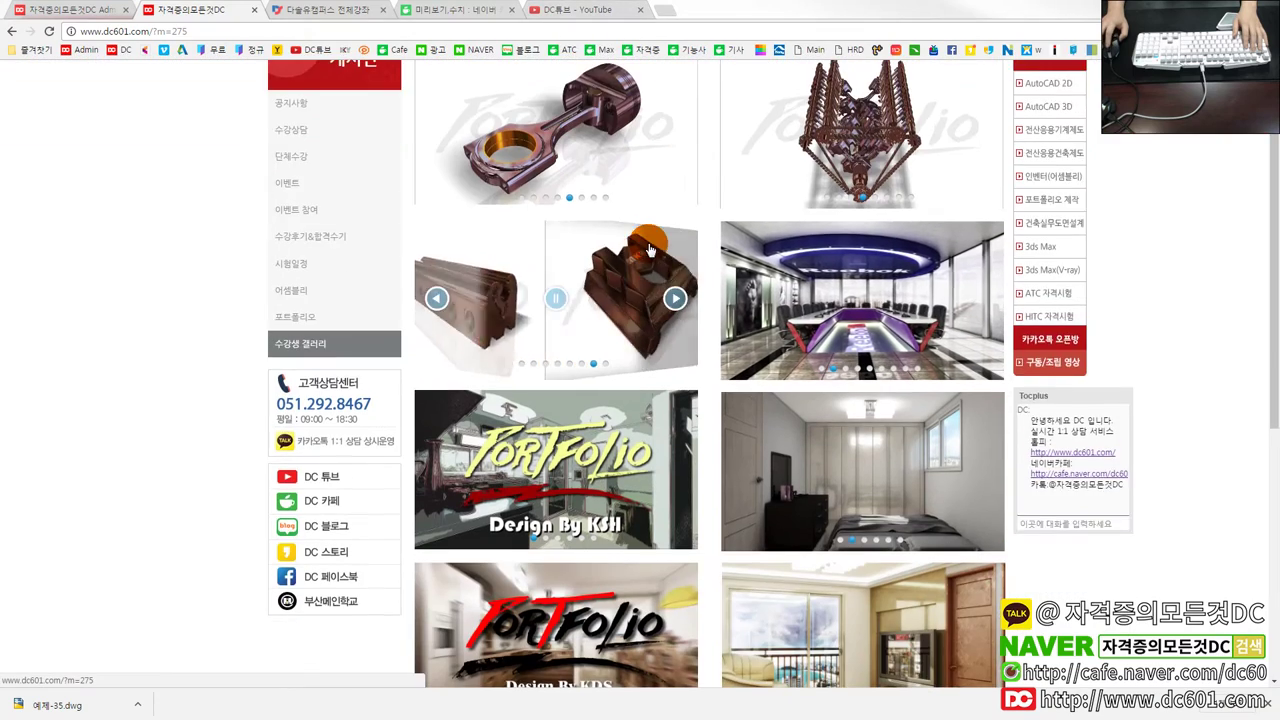
scroll(640, 280, down, 1)
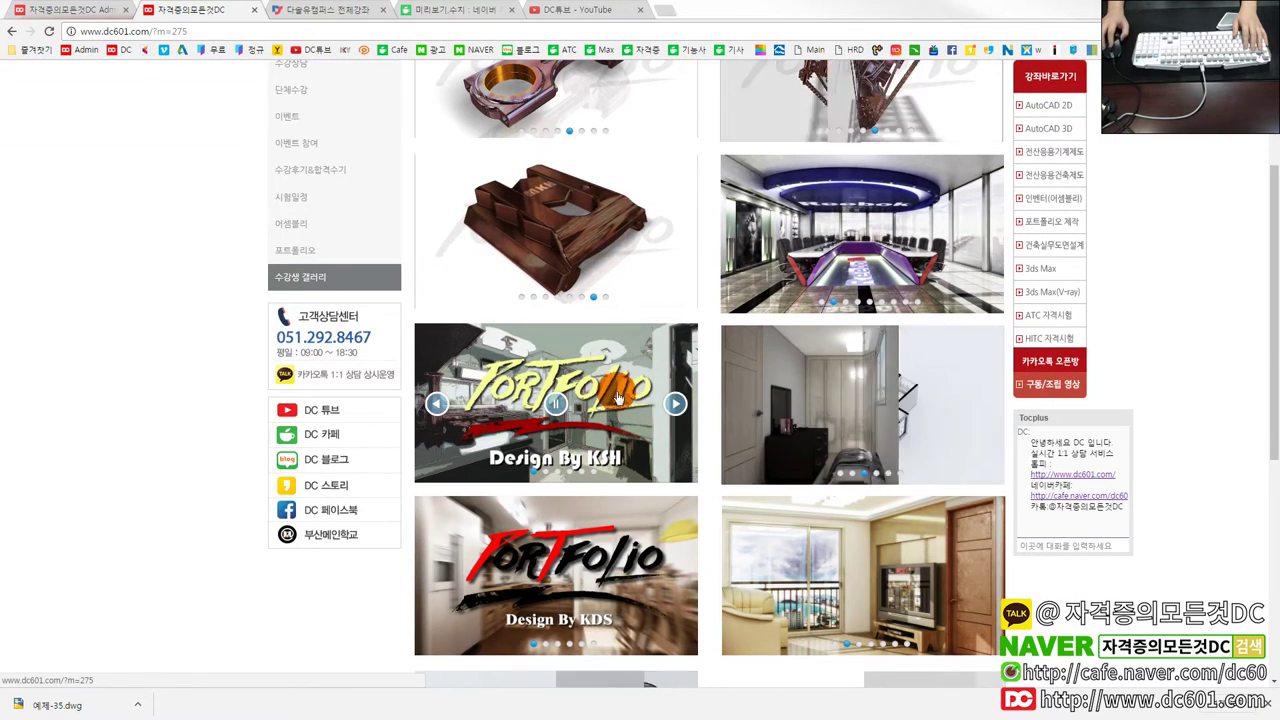
scroll(1166, 500, up, 1)
scroll(1166, 500, up, 3)
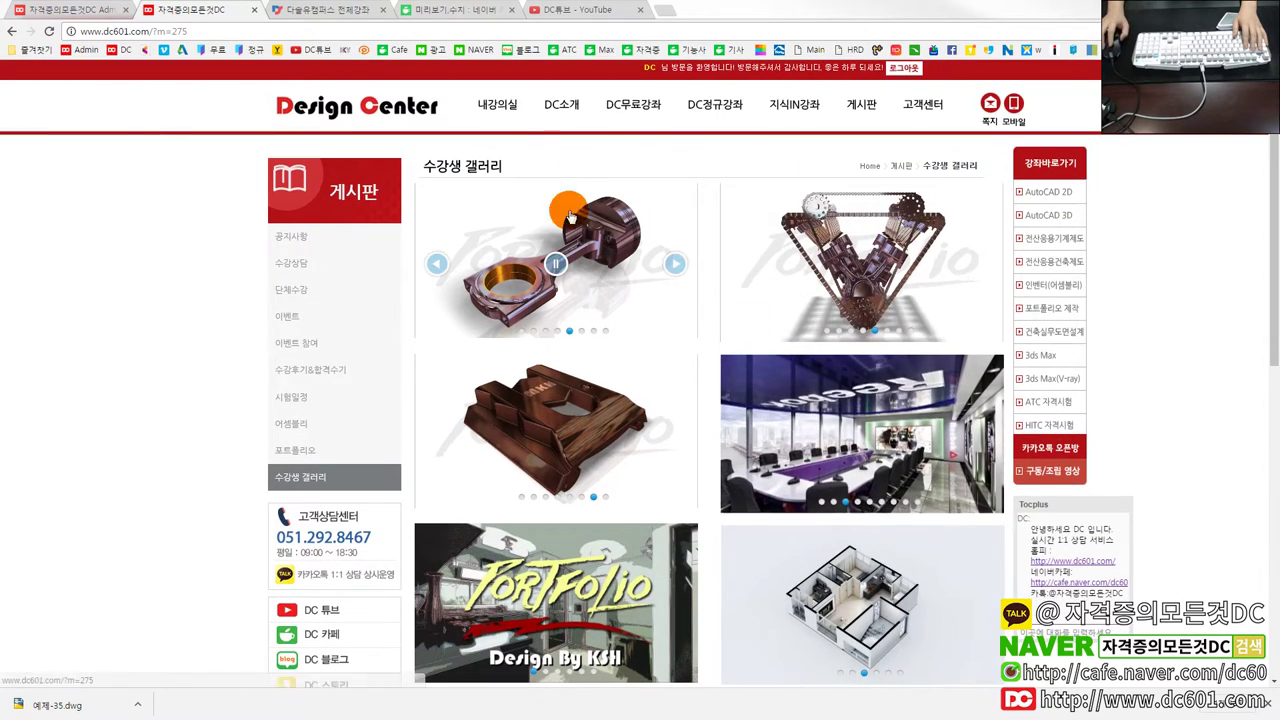
click(430, 10)
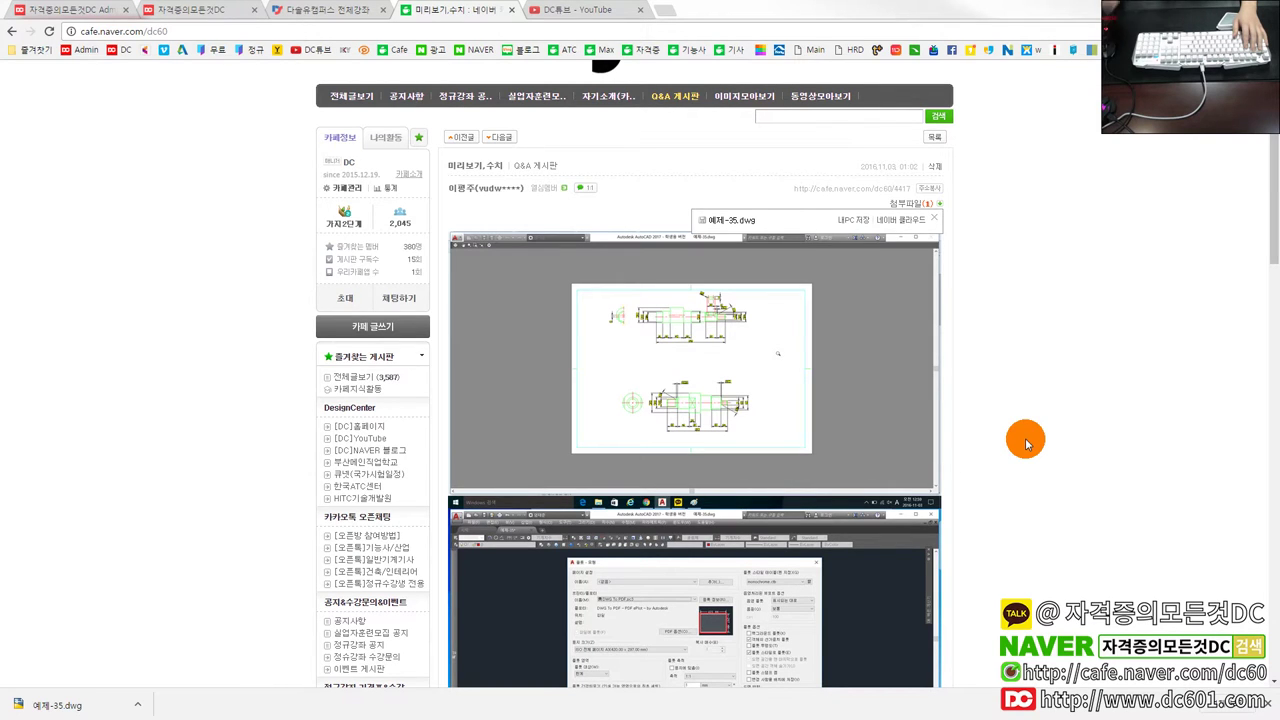
Open the downloaded 예제-35.dwg in AutoCAD and bring up its Plot dialog
click(114, 703)
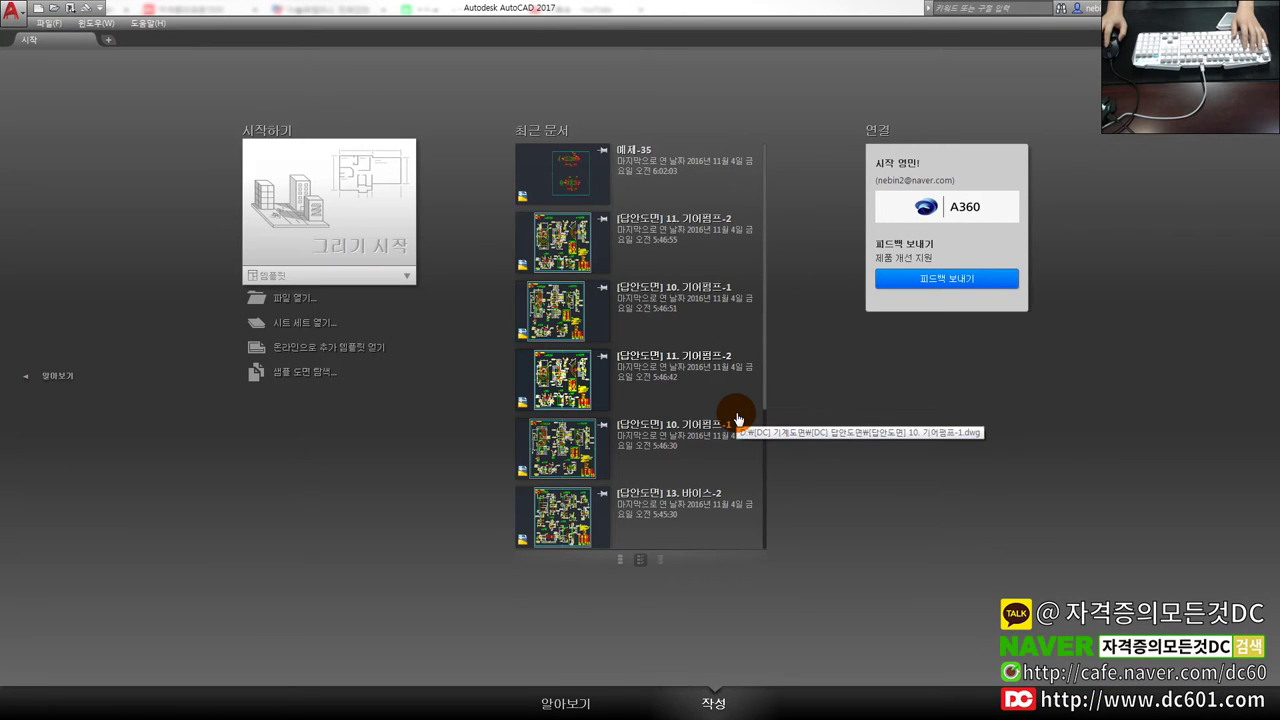
click(566, 180)
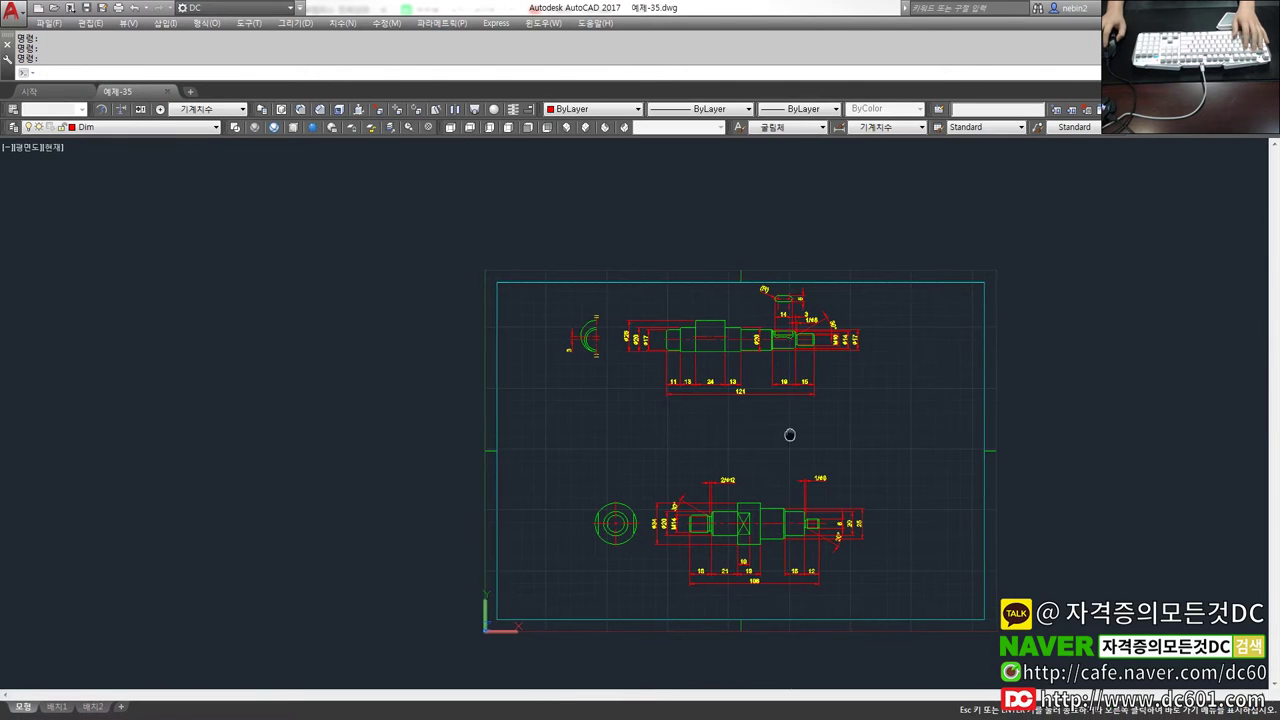
scroll(789, 434, up, 2)
key(ctrl+p)
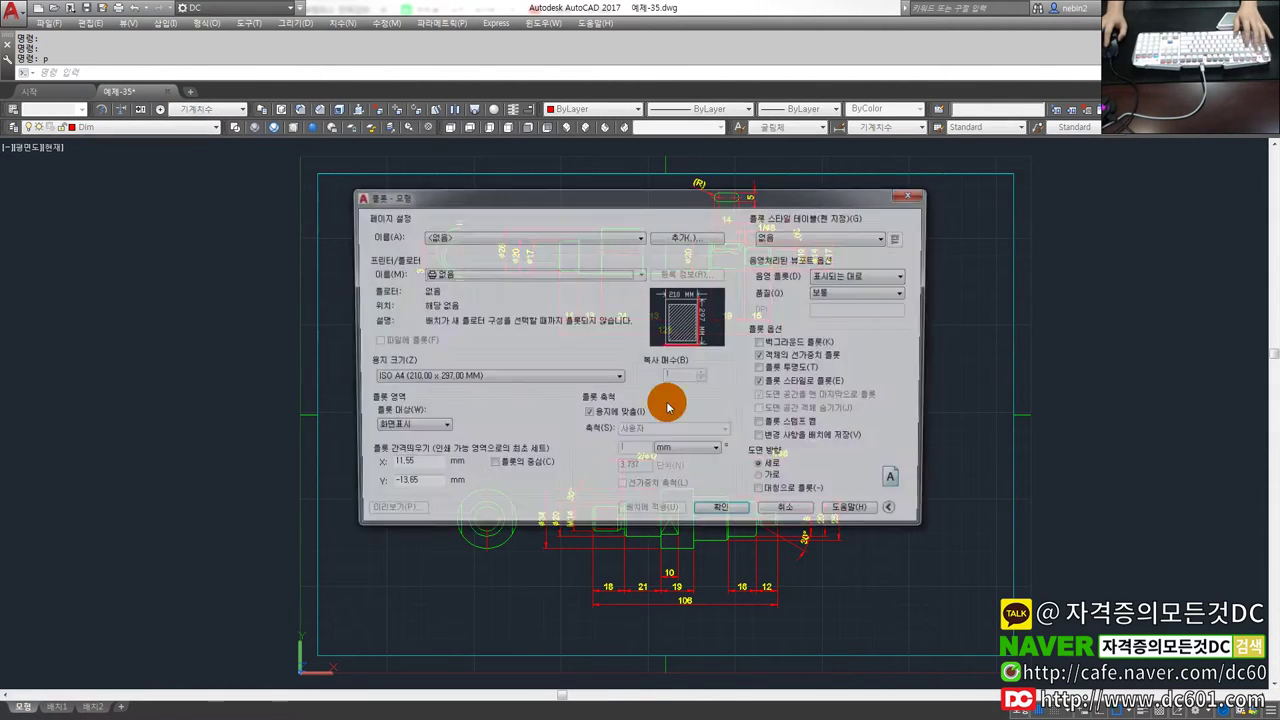
Apply the monochrome.ctb plot style to all layouts, keep the printer, and start picking a Window plot area
click(790, 237)
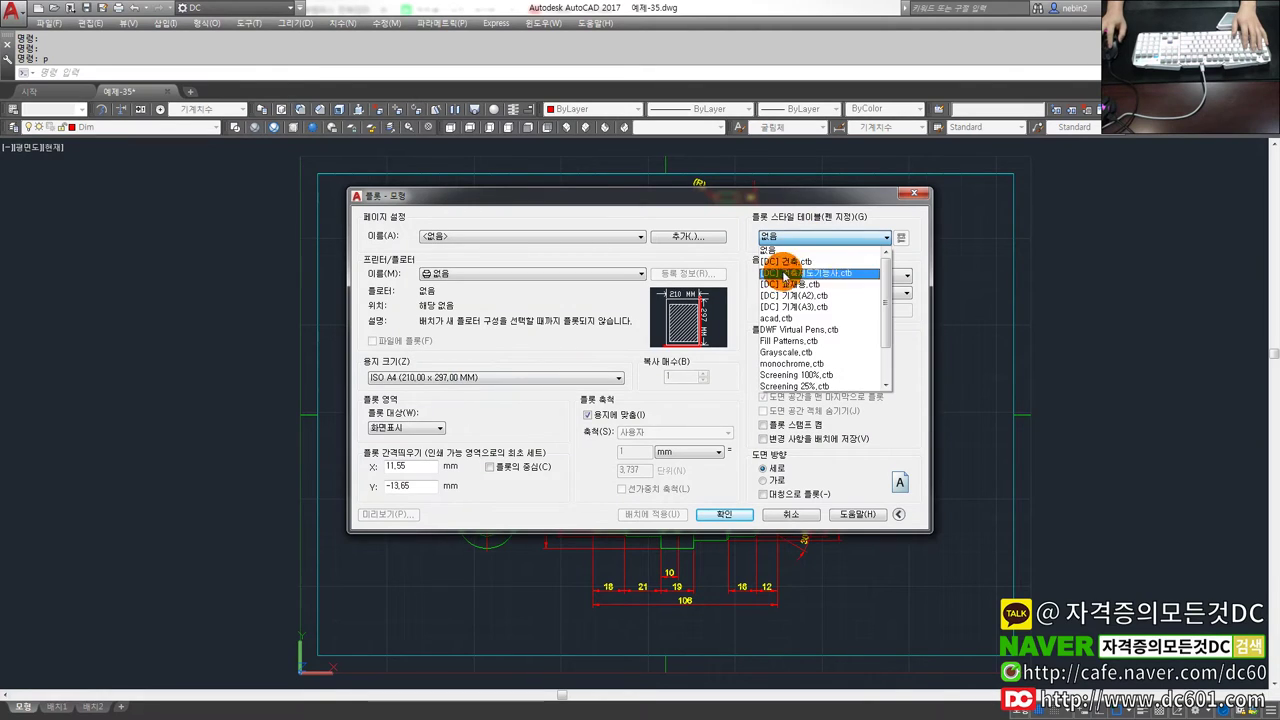
click(795, 366)
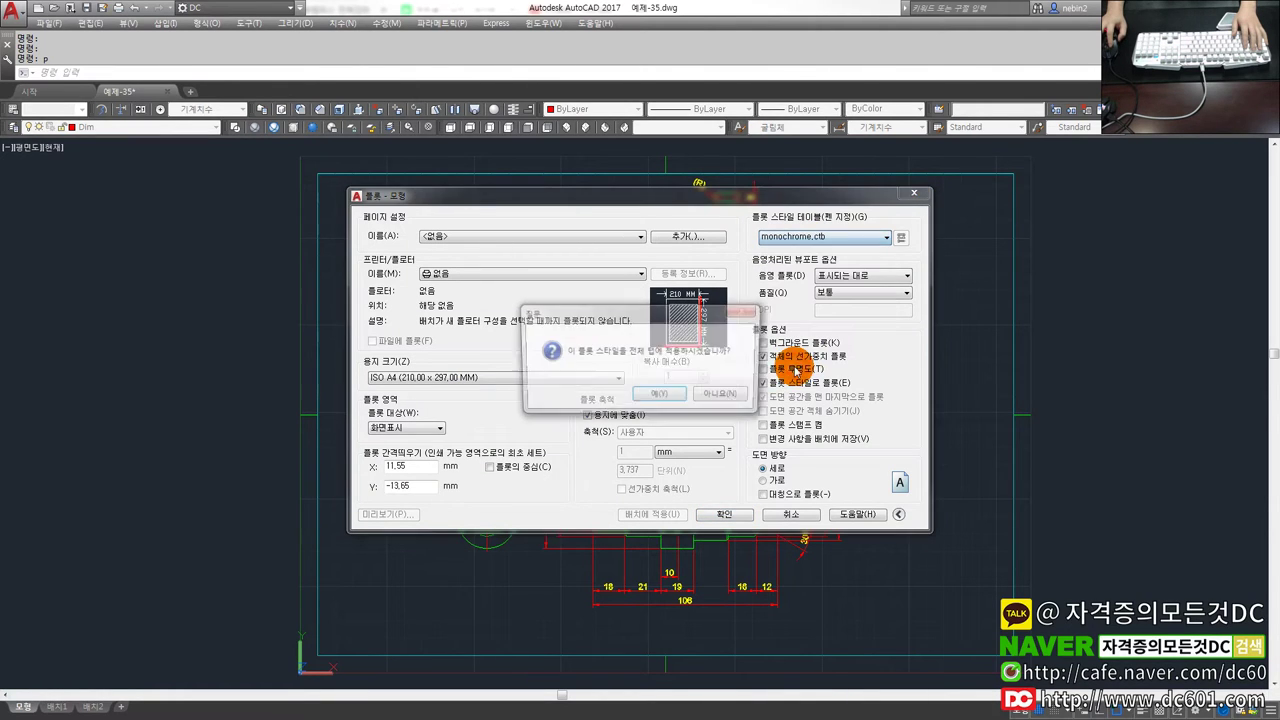
click(658, 390)
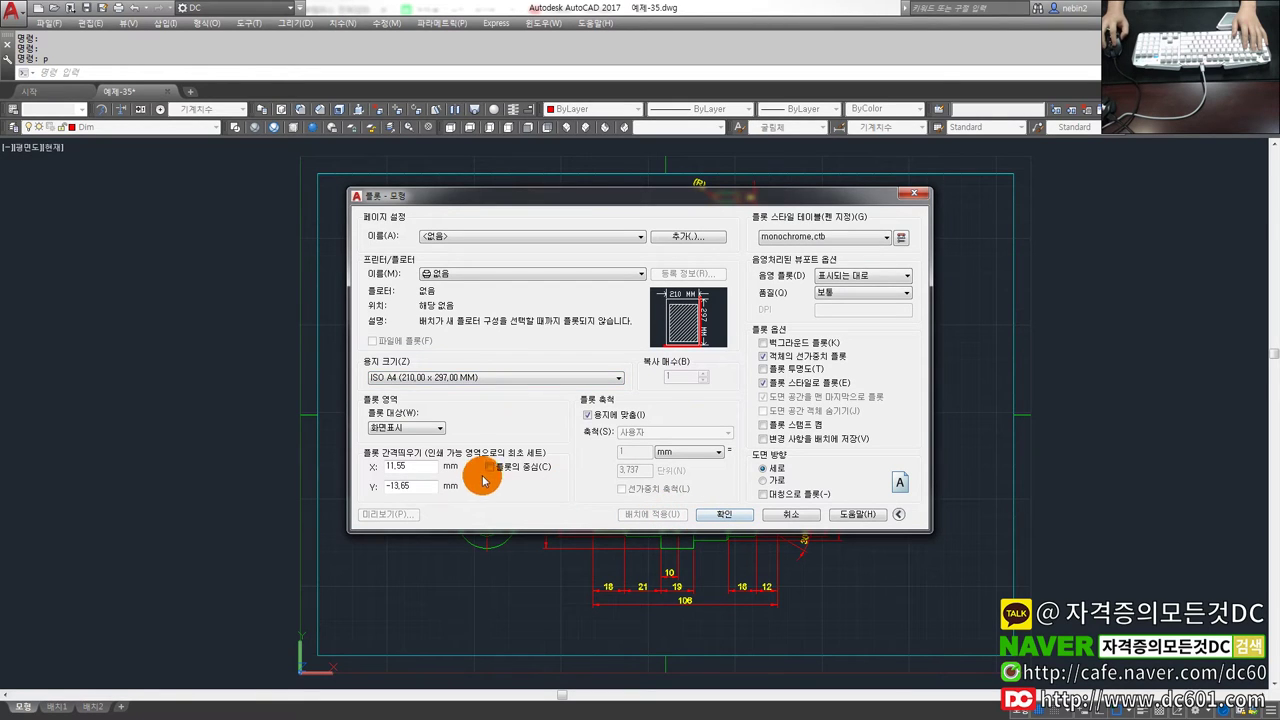
mouse_move(430, 378)
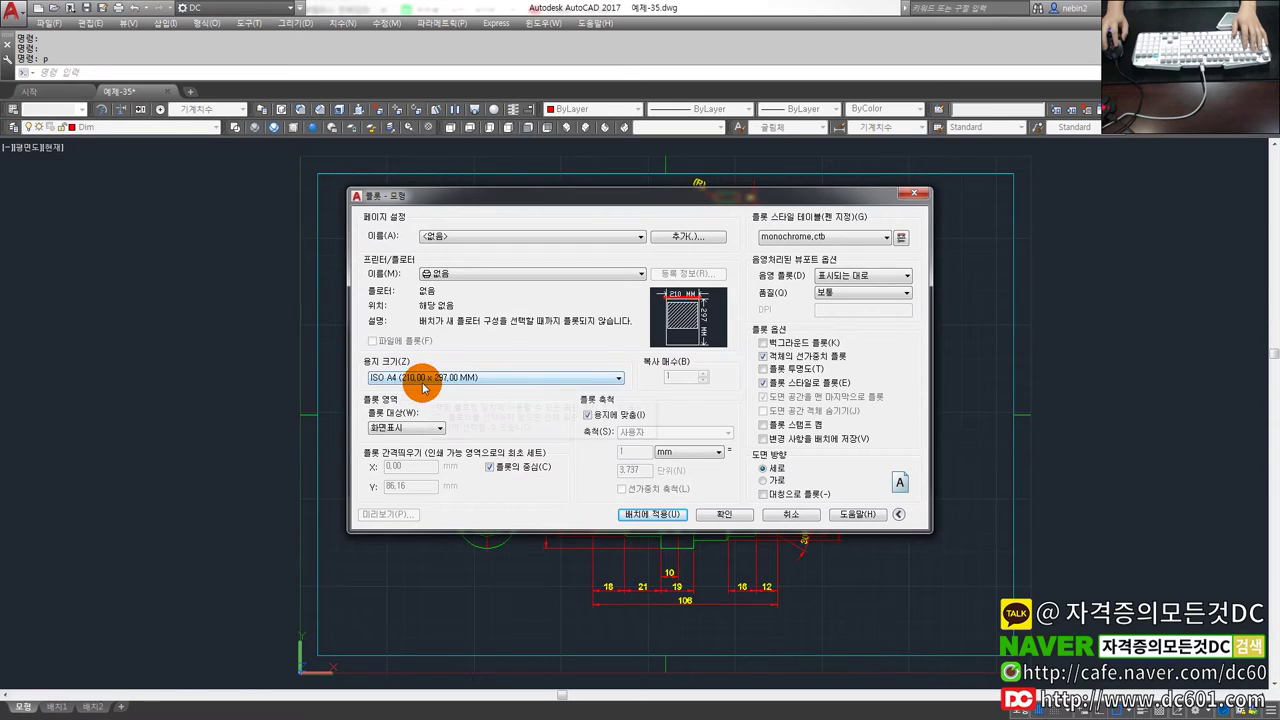
click(467, 285)
click(688, 381)
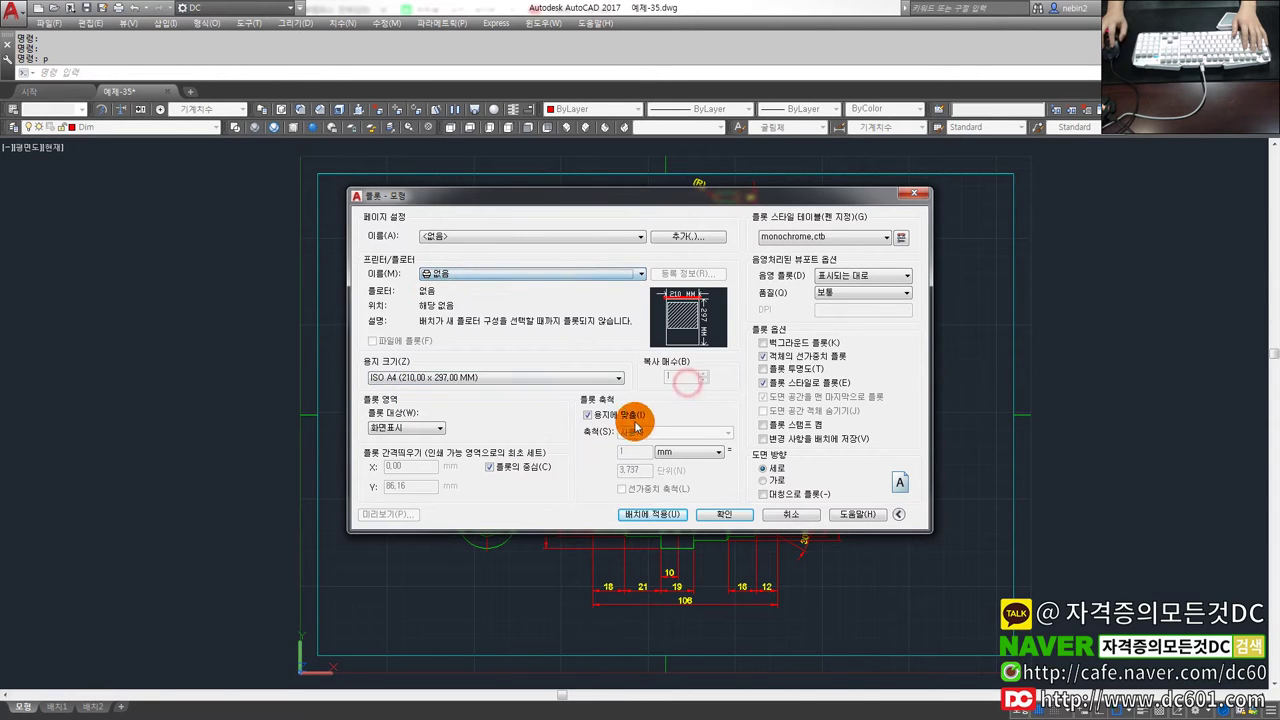
click(391, 447)
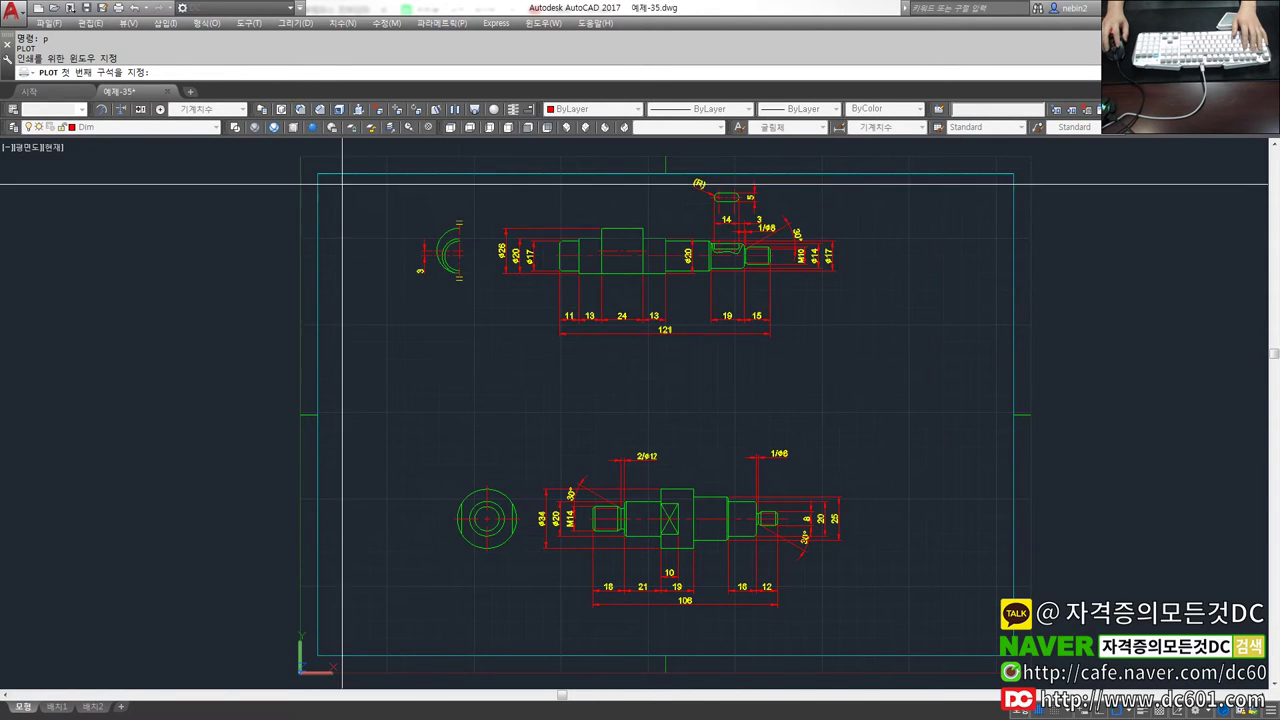
Frame both shafts as the plot window, use landscape orientation, and plot at 1:1 instead of fit-to-paper
click(1013, 174)
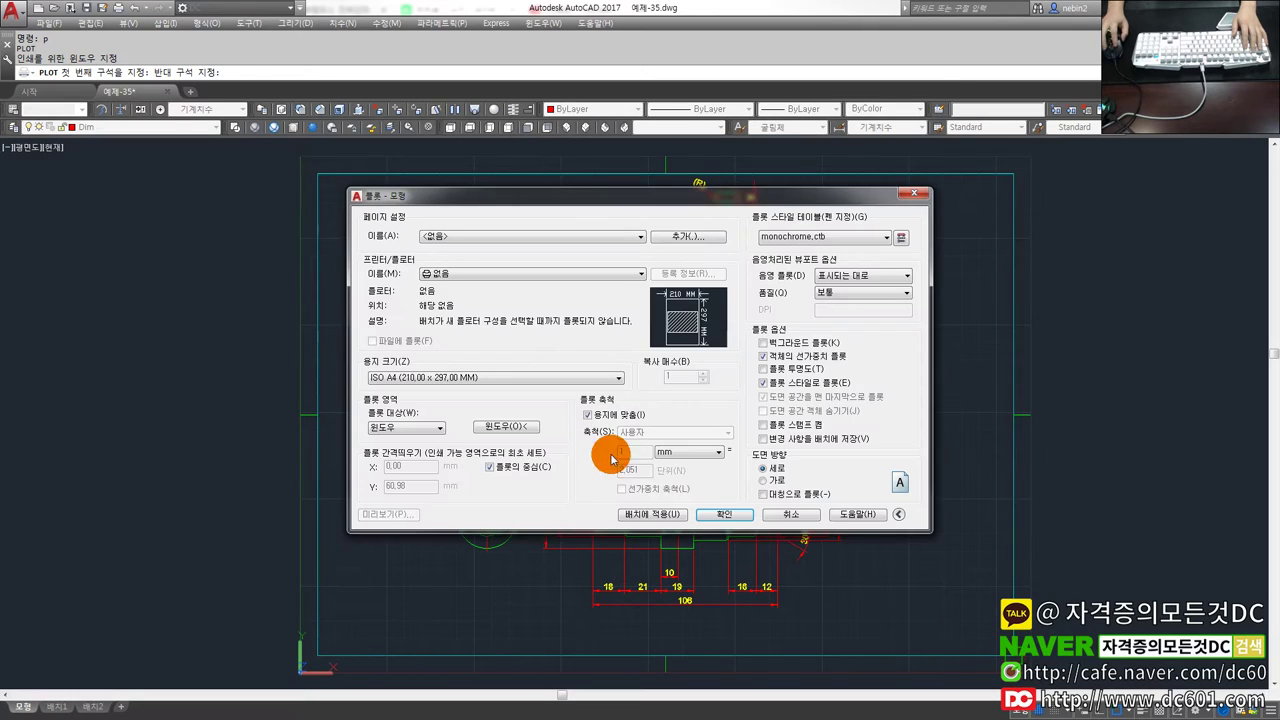
click(767, 481)
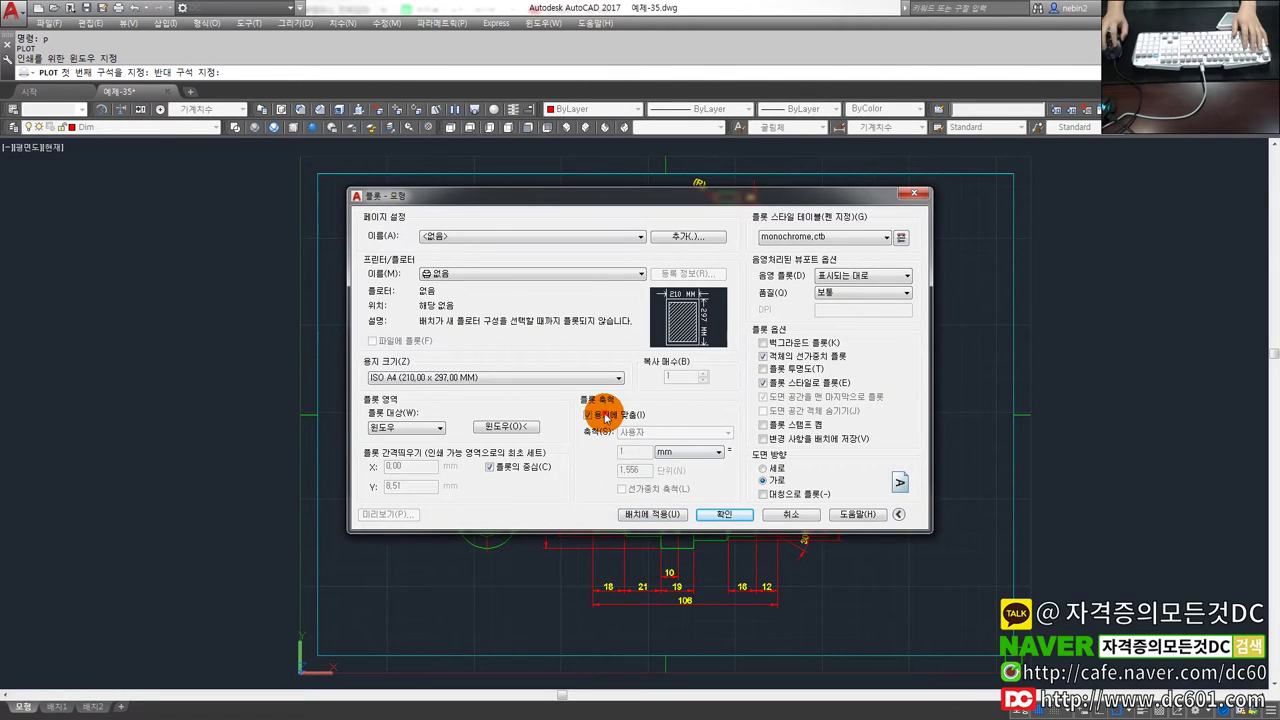
click(605, 418)
click(634, 434)
click(632, 450)
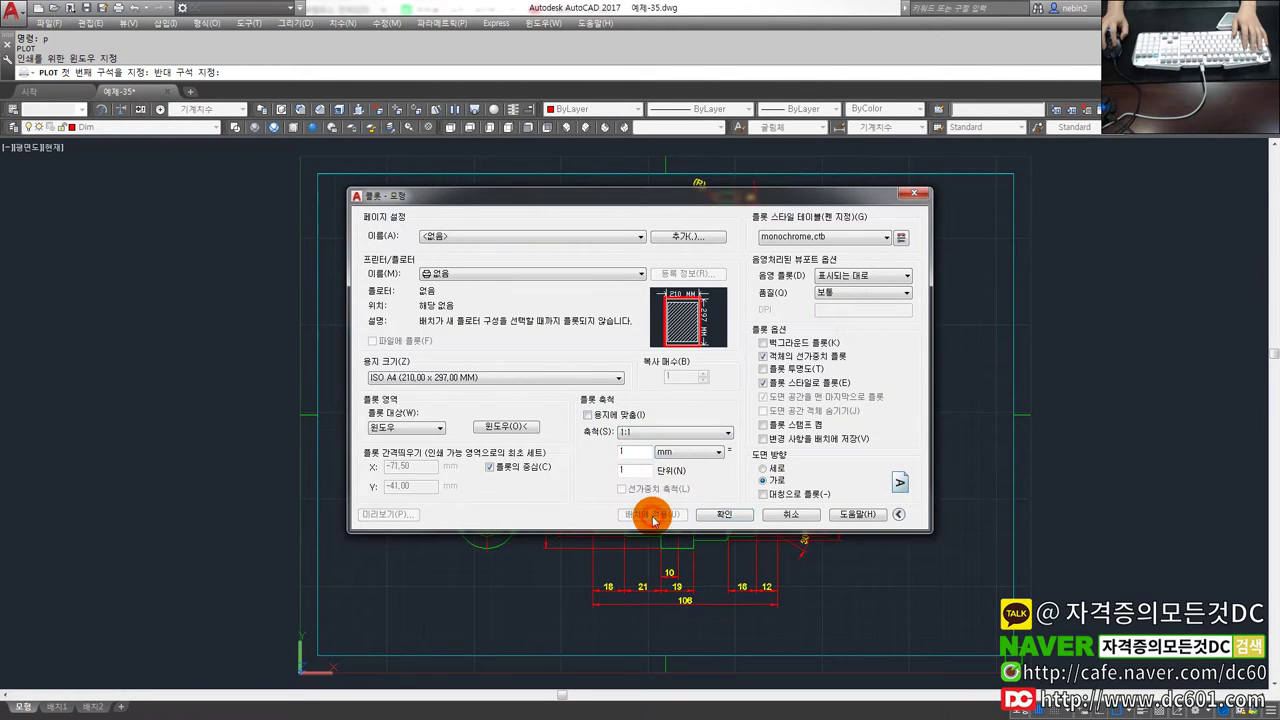
Choose DWG To PDF.pc3 as the plotter and check the result in a plot preview
click(468, 277)
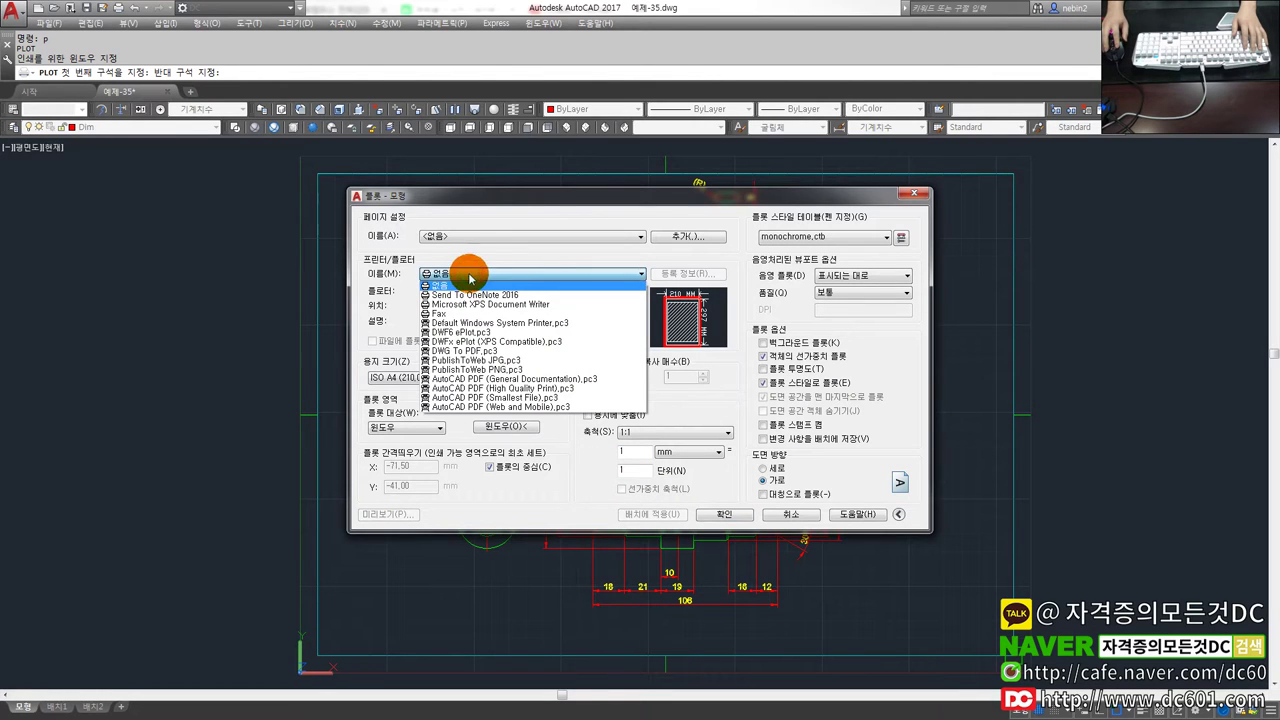
click(466, 349)
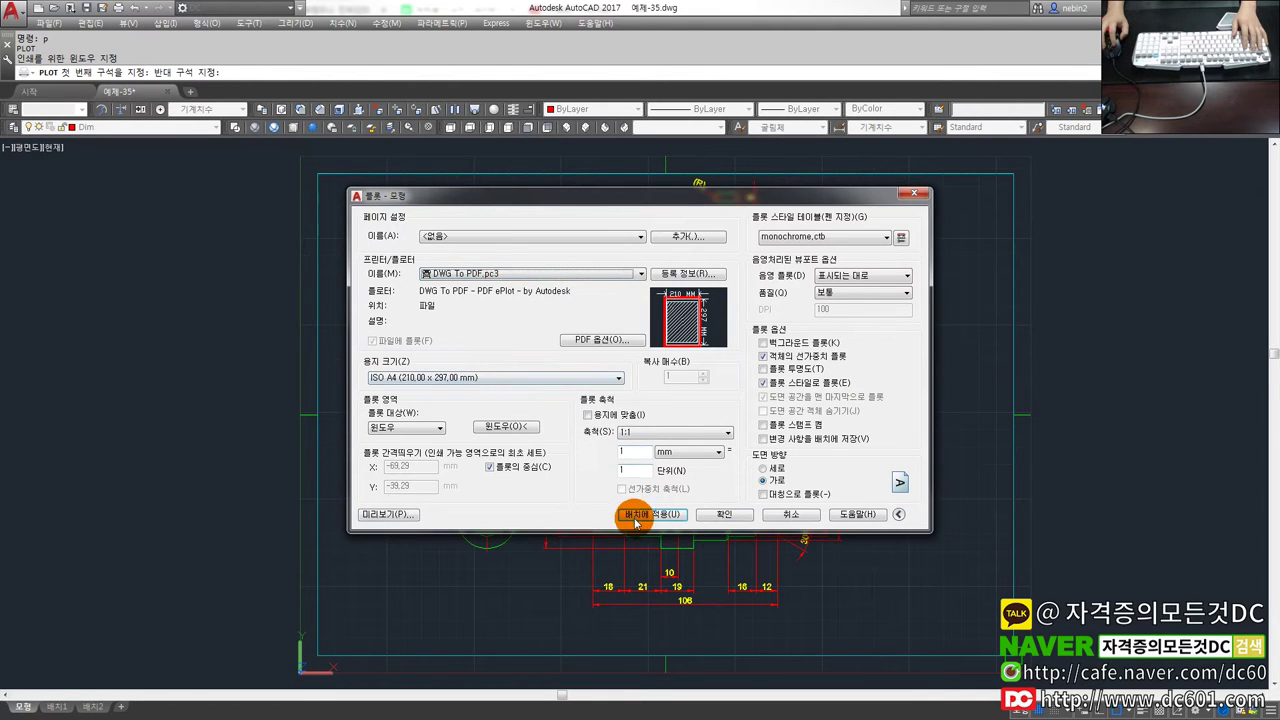
click(378, 516)
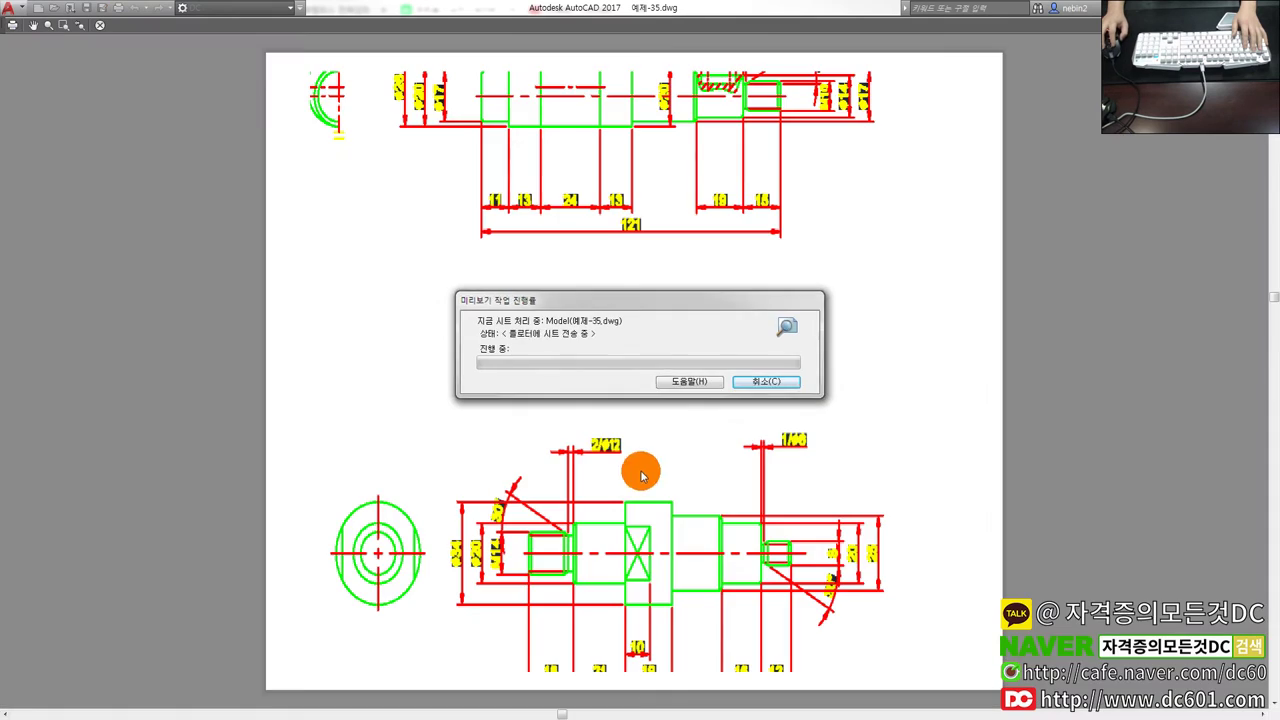
scroll(640, 527, up, 2)
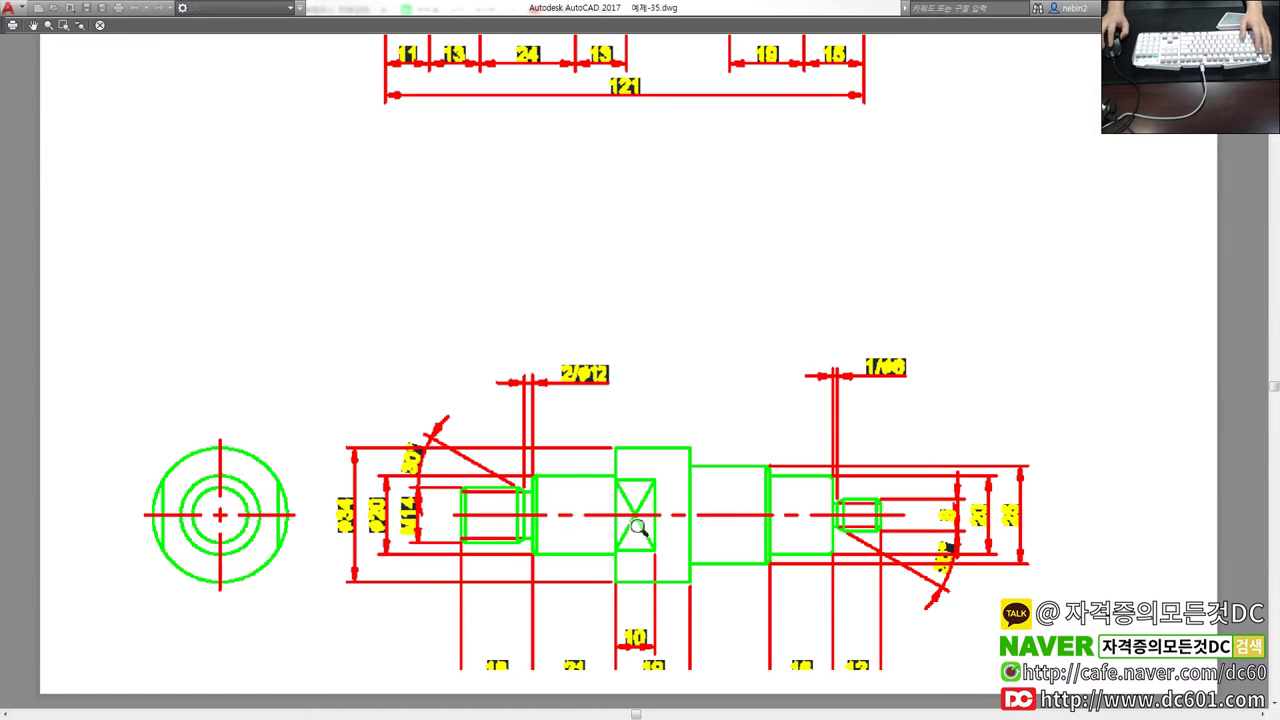
key(Escape)
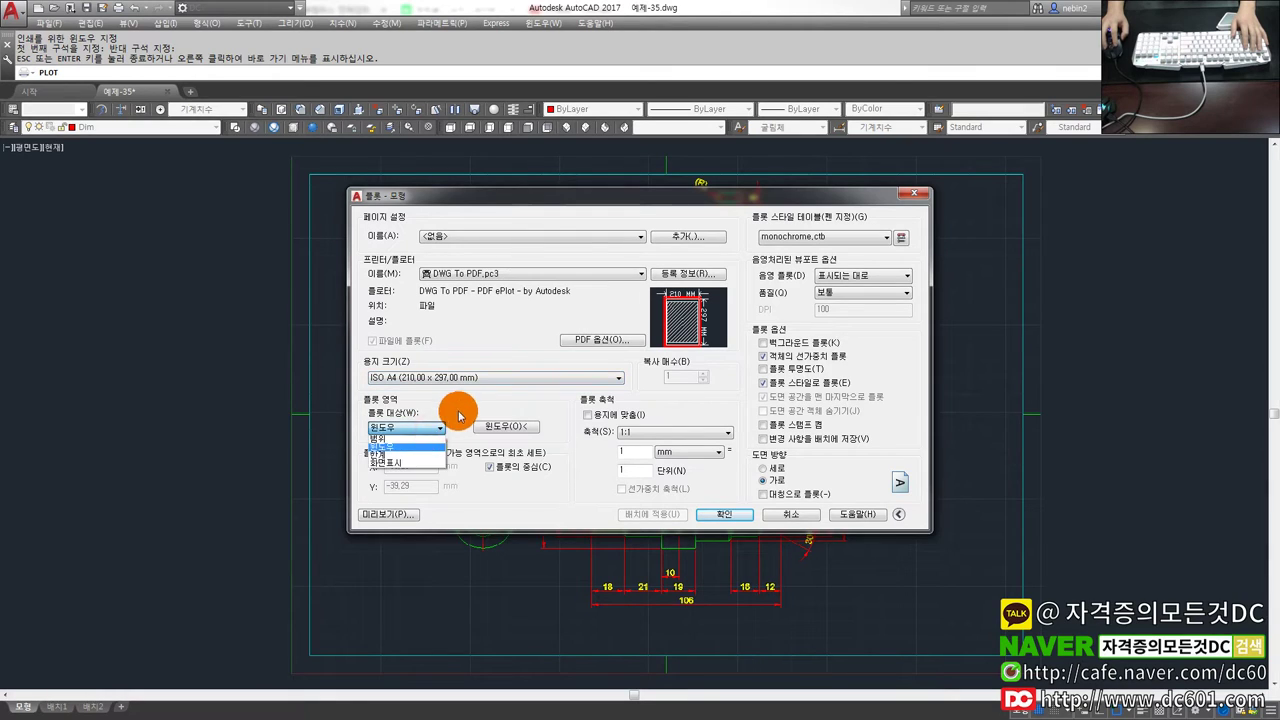
Set the paper size to ISO full page A3 (420 × 297 mm) and preview the plot
click(445, 377)
click(543, 345)
click(530, 380)
scroll(609, 552, up, 3)
mouse_move(619, 535)
mouse_down()
mouse_move(614, 477)
mouse_move(632, 438)
mouse_up()
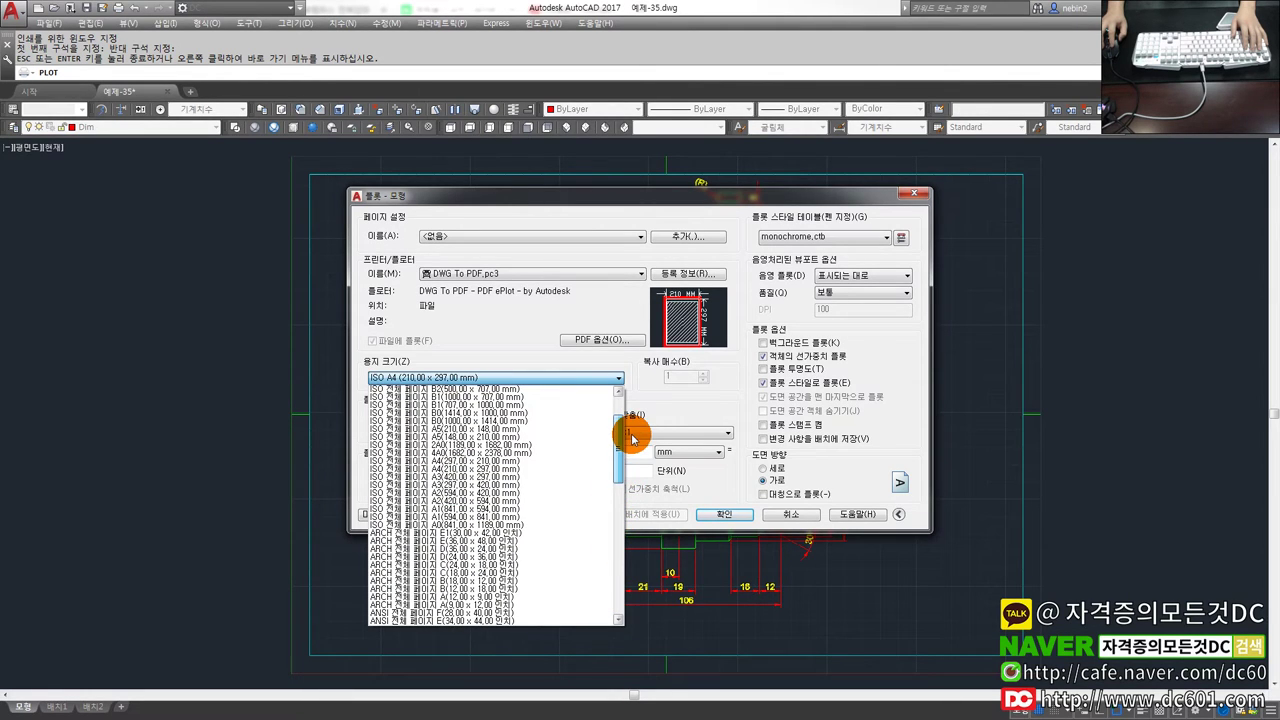
click(494, 477)
click(400, 515)
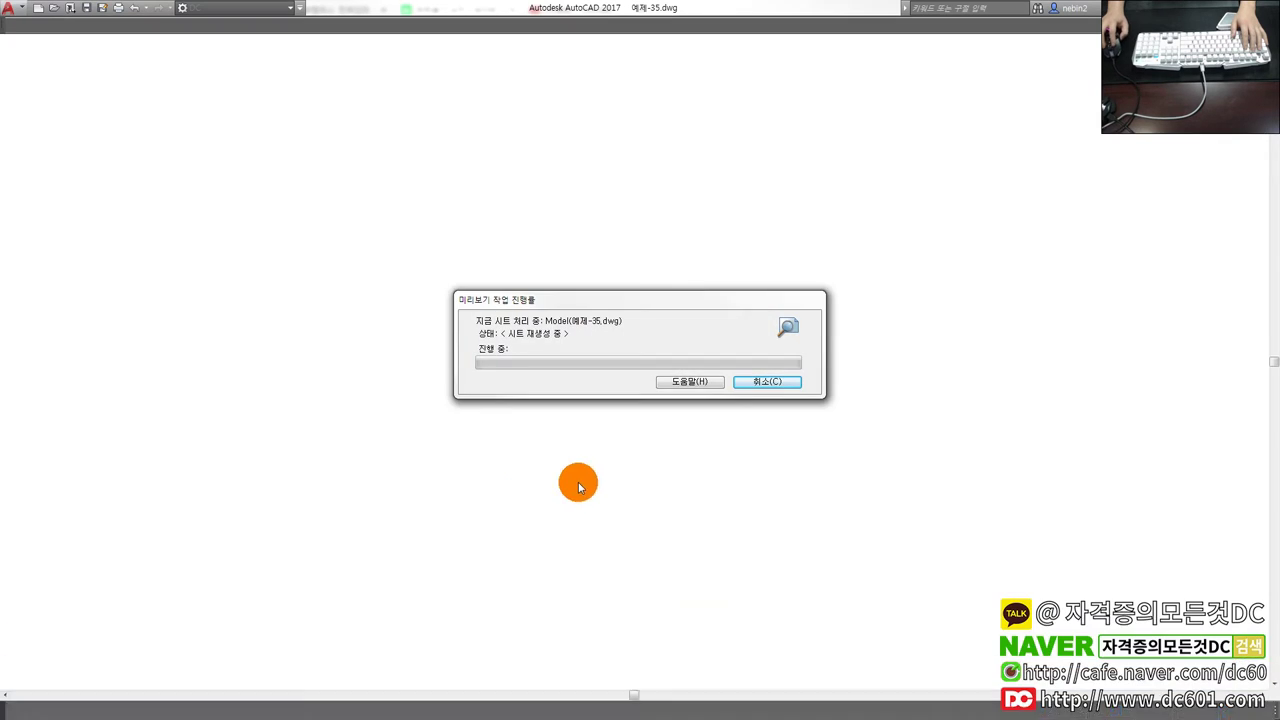
Zoom the A3 preview, inspect the monochrome.ctb table in its editor, then cancel plotting
scroll(612, 410, up, 2)
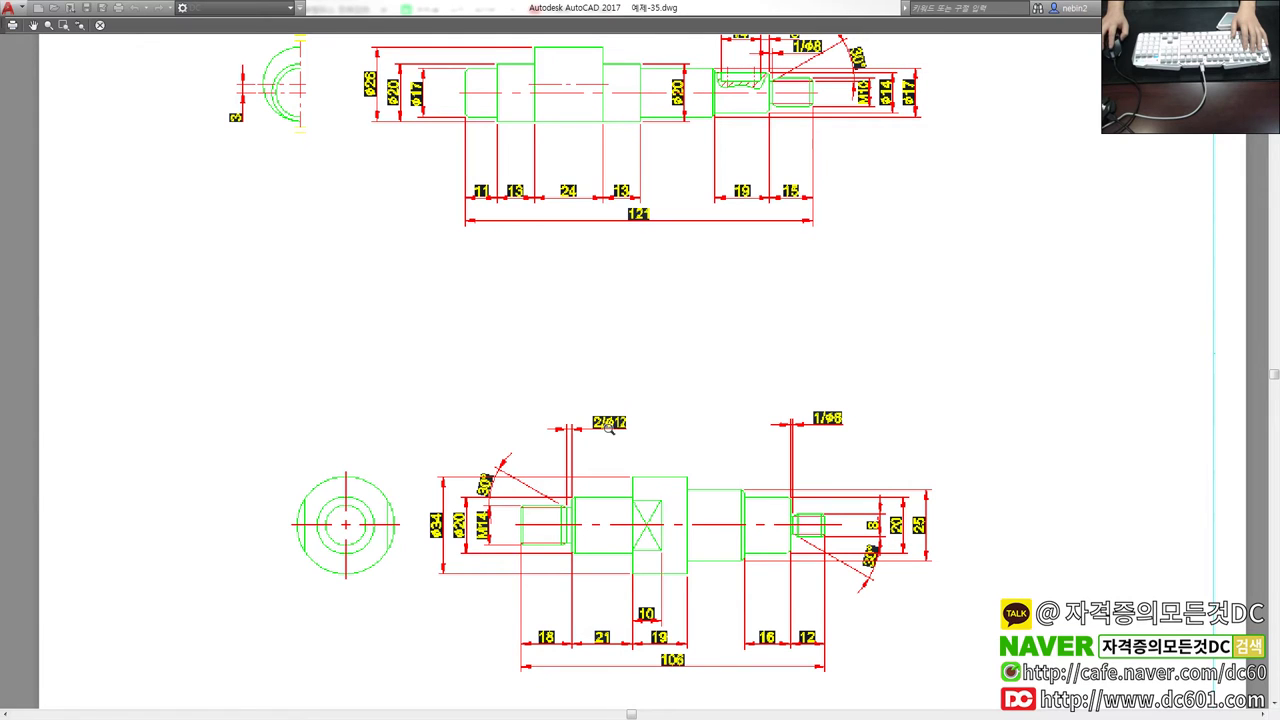
scroll(593, 470, down, 3)
key(Escape)
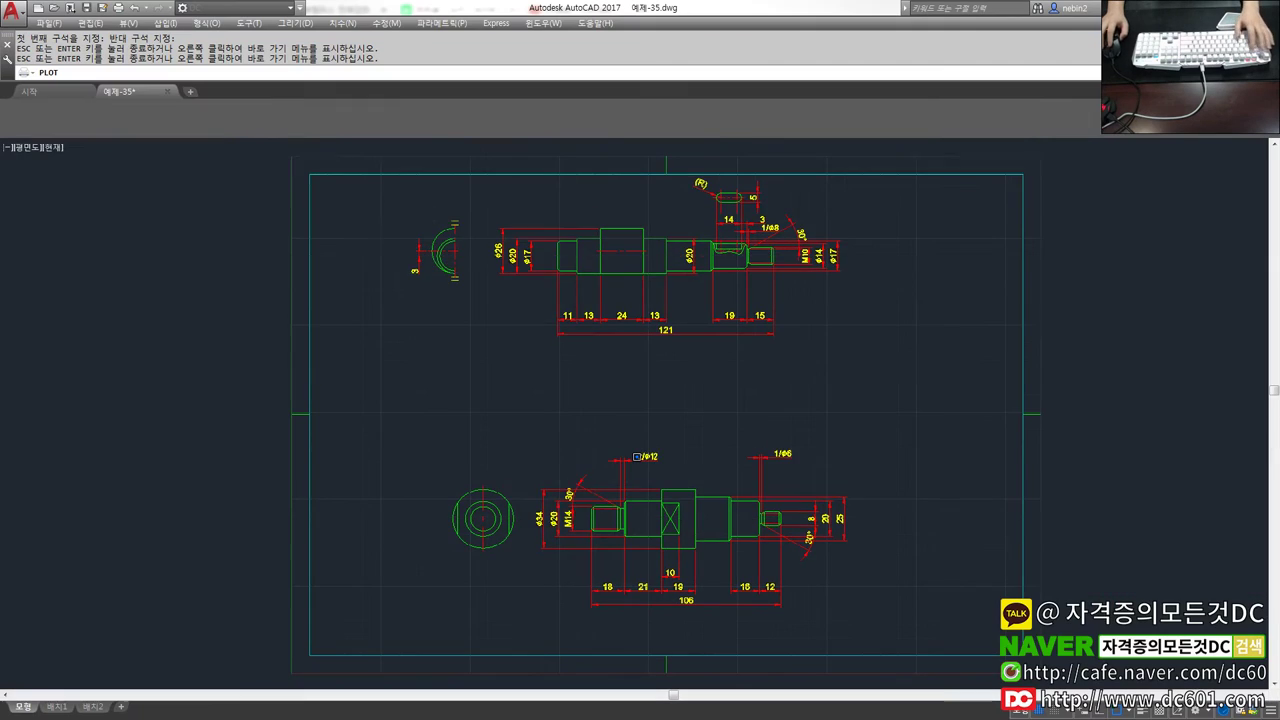
click(901, 237)
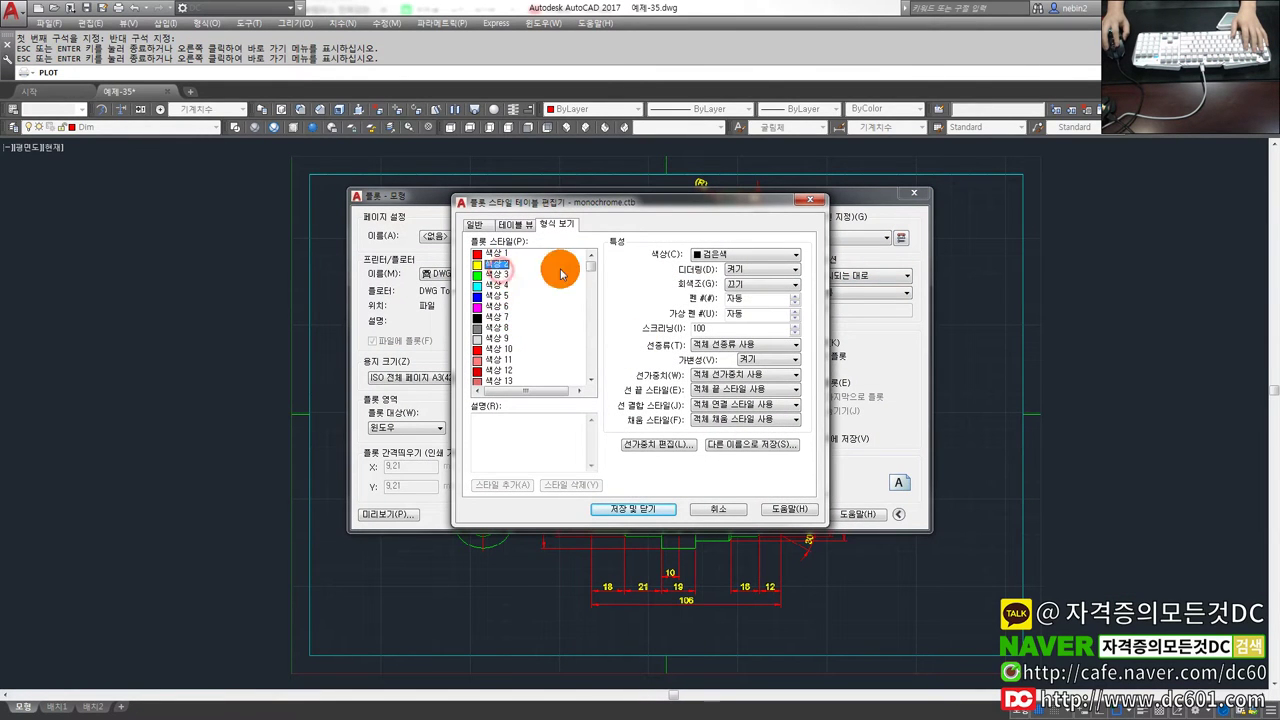
click(720, 510)
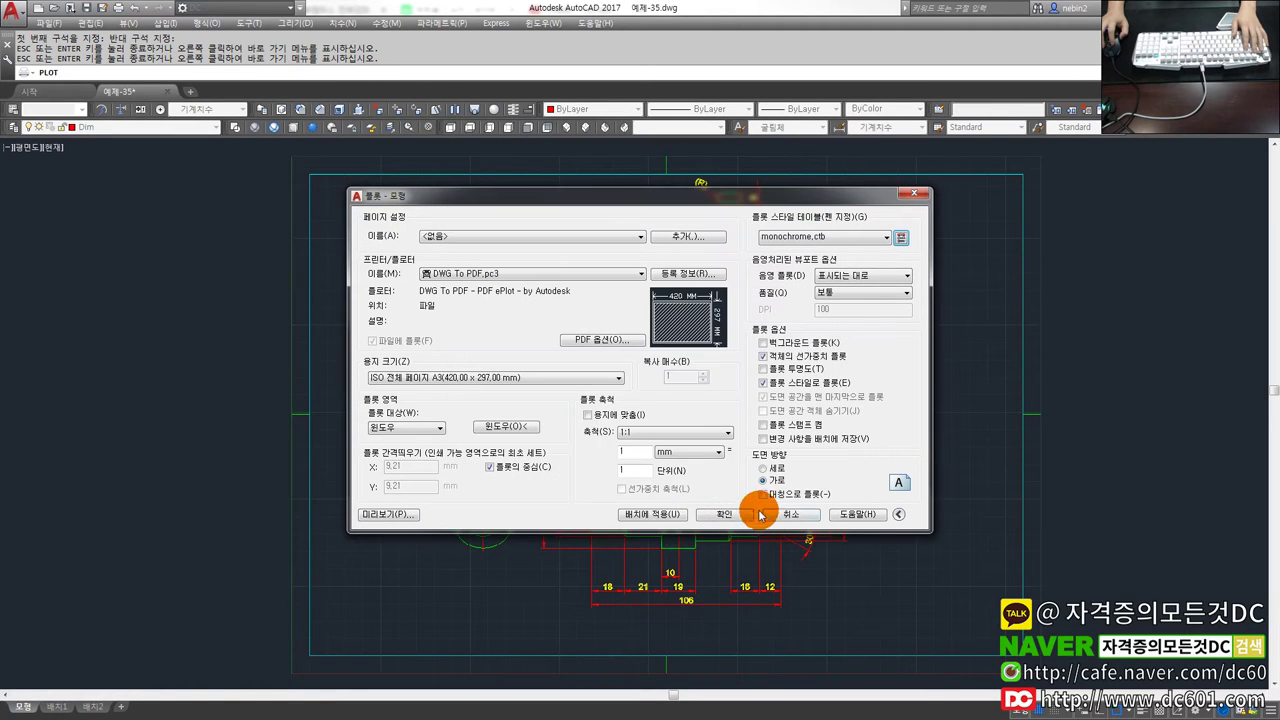
click(762, 516)
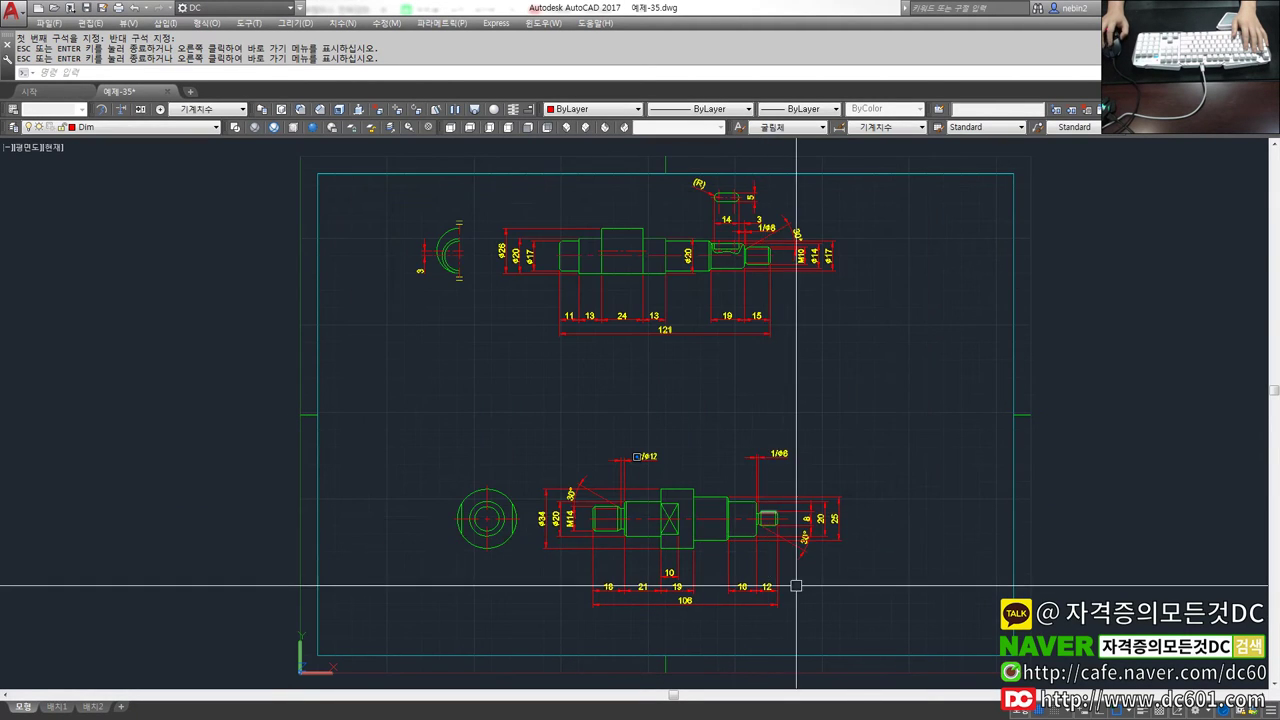
Zoom in and inspect the 기계치수 dimension style via DS, closing it without changes
scroll(791, 583, up, 4)
scroll(814, 534, up, 5)
scroll(777, 543, up, 2)
text(ds)
key(Return)
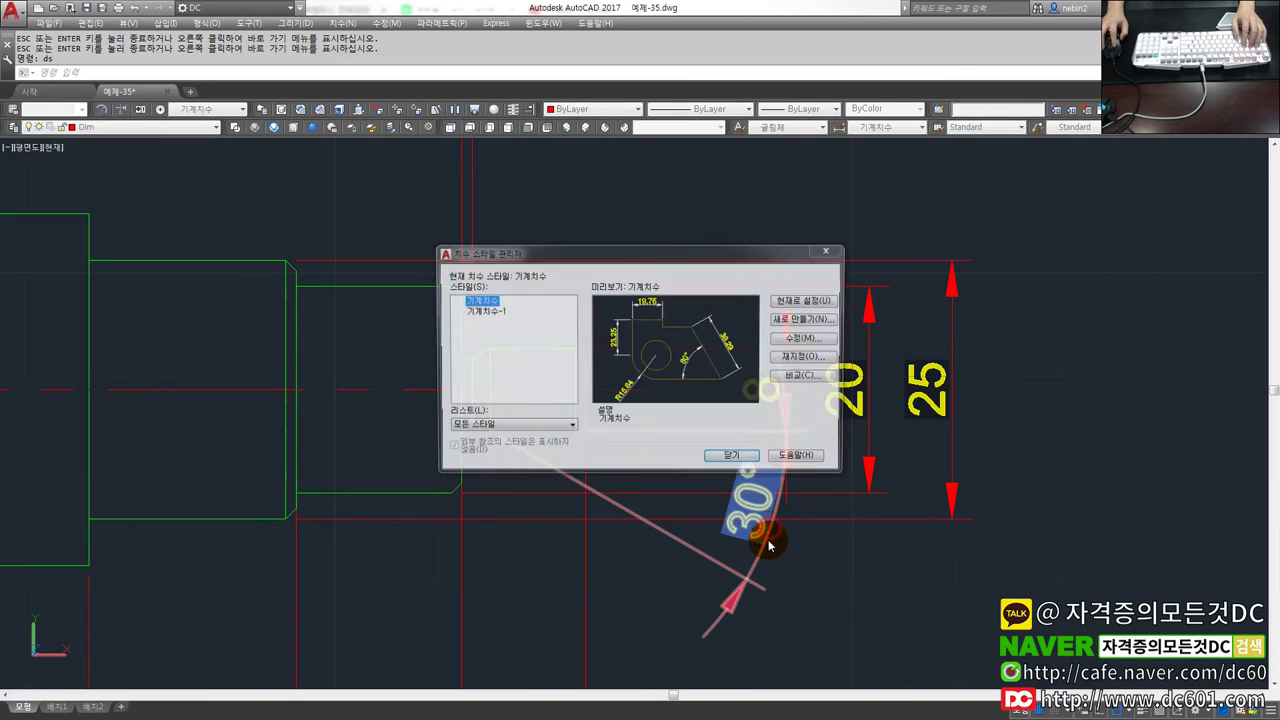
key(Escape)
text(ds)
key(Return)
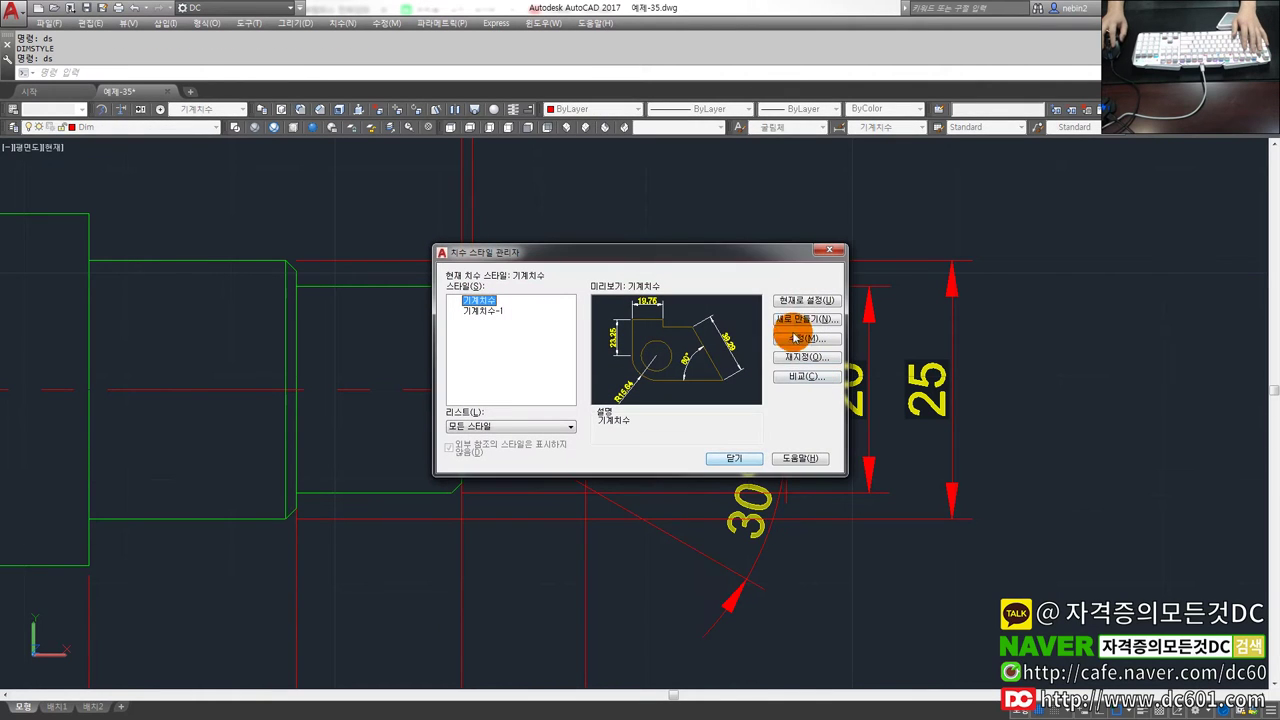
key(alt+m)
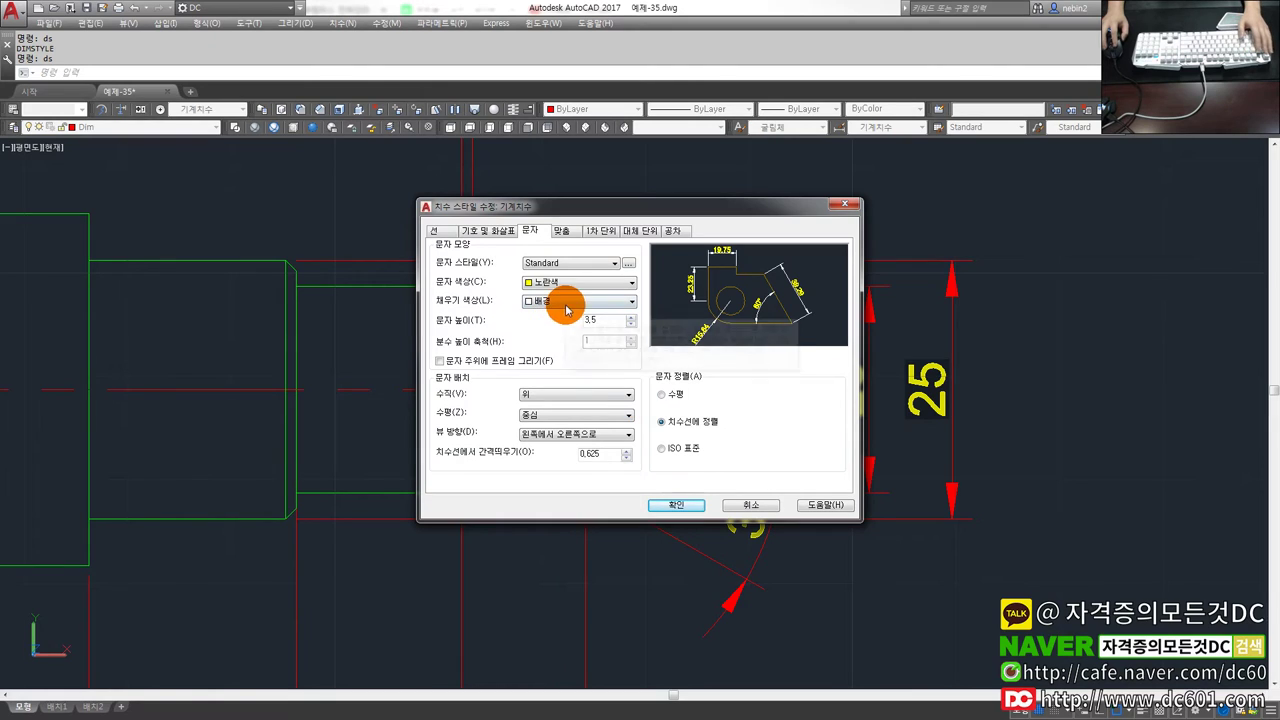
click(676, 505)
key(Escape)
Bring the 30° dimension on the lower shaft to the front with DRAWORDER (DR)
text(d)
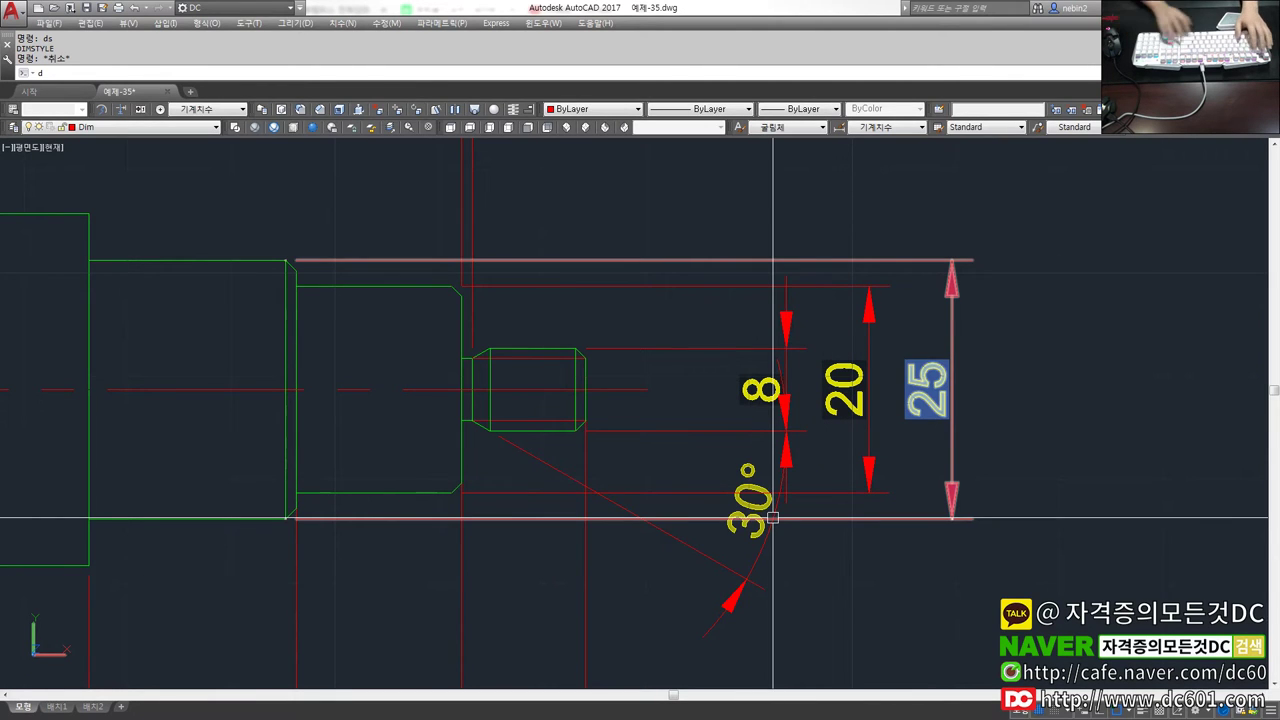
text(r)
key(Return)
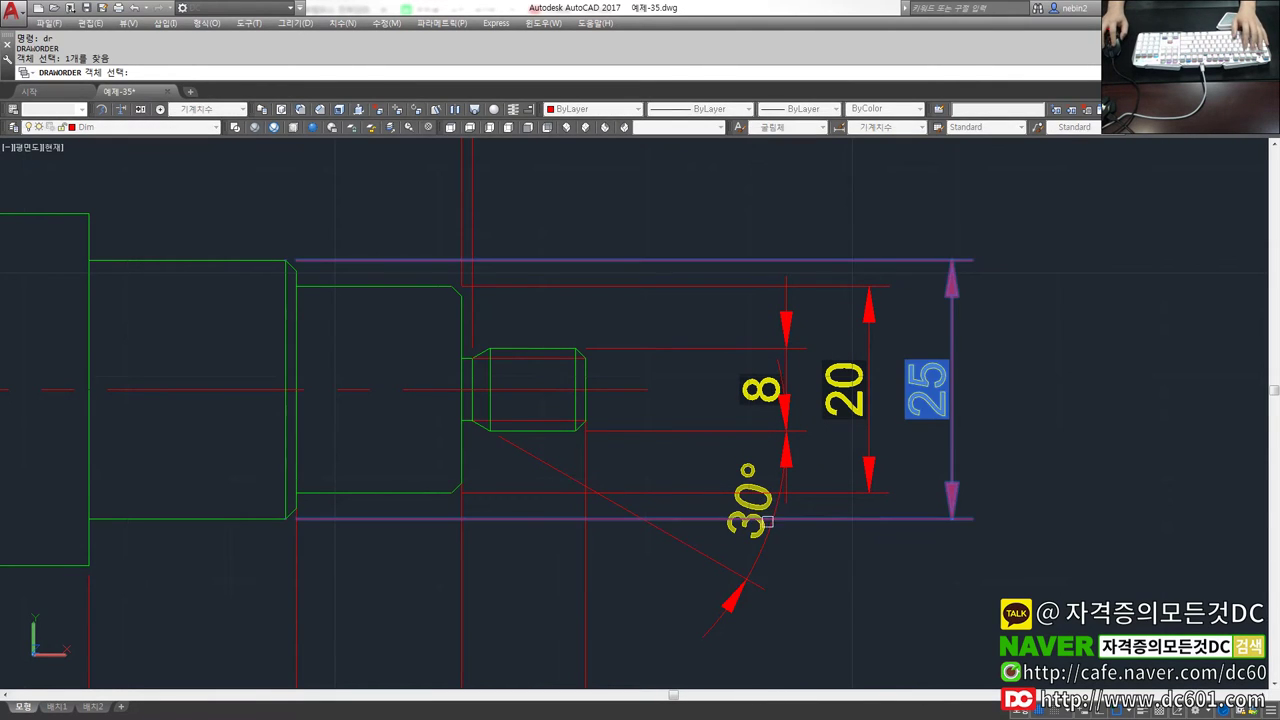
click(757, 547)
key(Return)
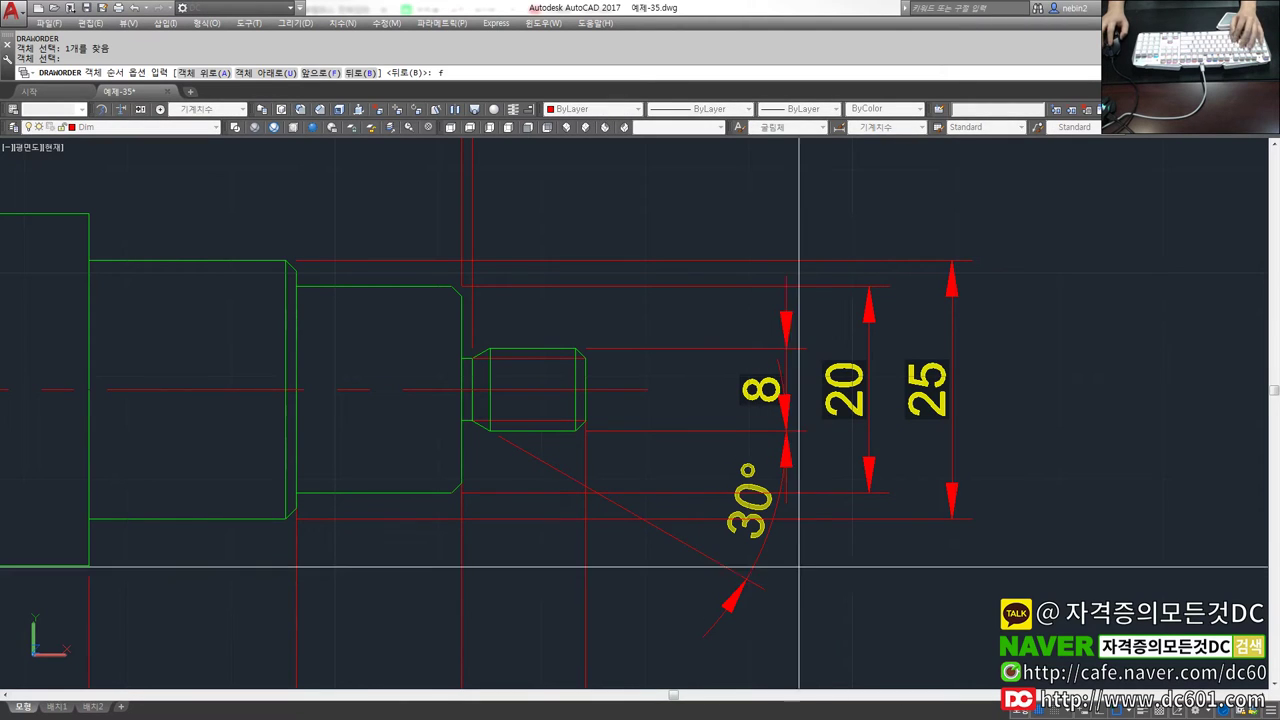
text(f)
key(Return)
scroll(819, 563, down, 3)
scroll(819, 563, down, 2)
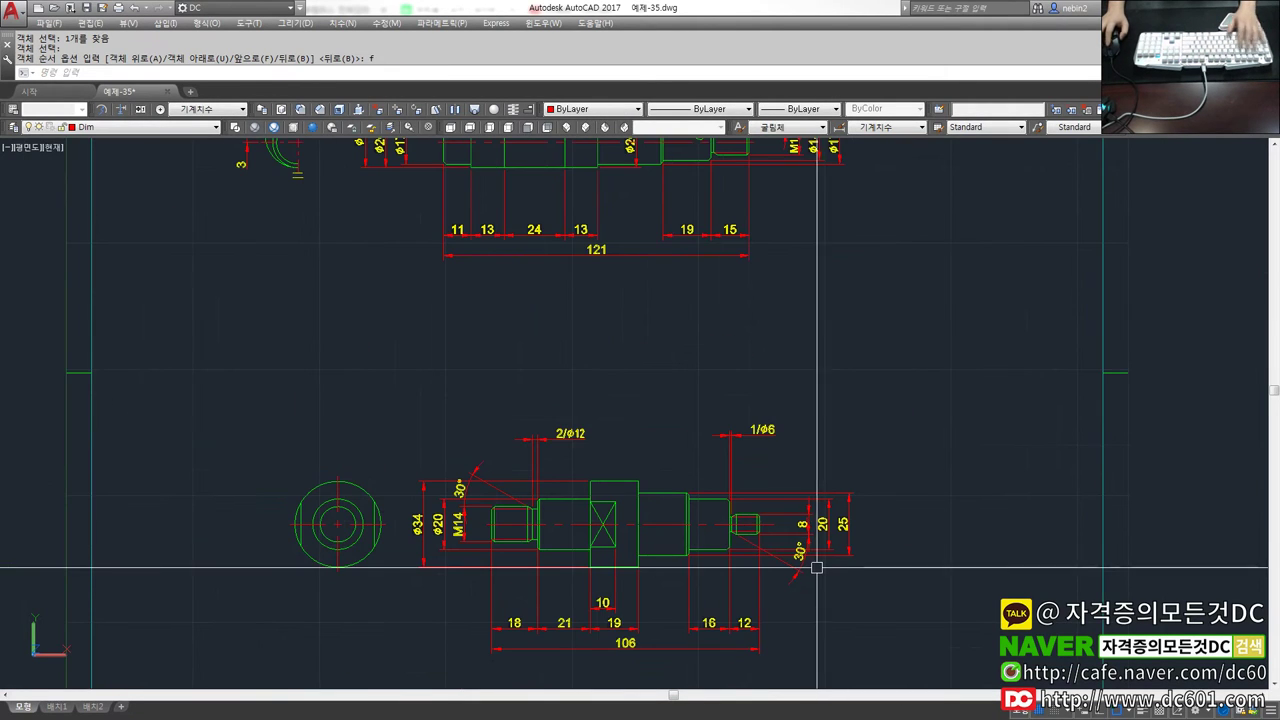
Zoom and pan over both dimensioned shafts, then open the viewport's visual style menu
scroll(756, 564, down, 1)
scroll(689, 575, up, 2)
scroll(664, 582, down, 3)
middle_drag(664, 582, 694, 542)
scroll(385, 628, up, 1)
scroll(420, 630, up, 1)
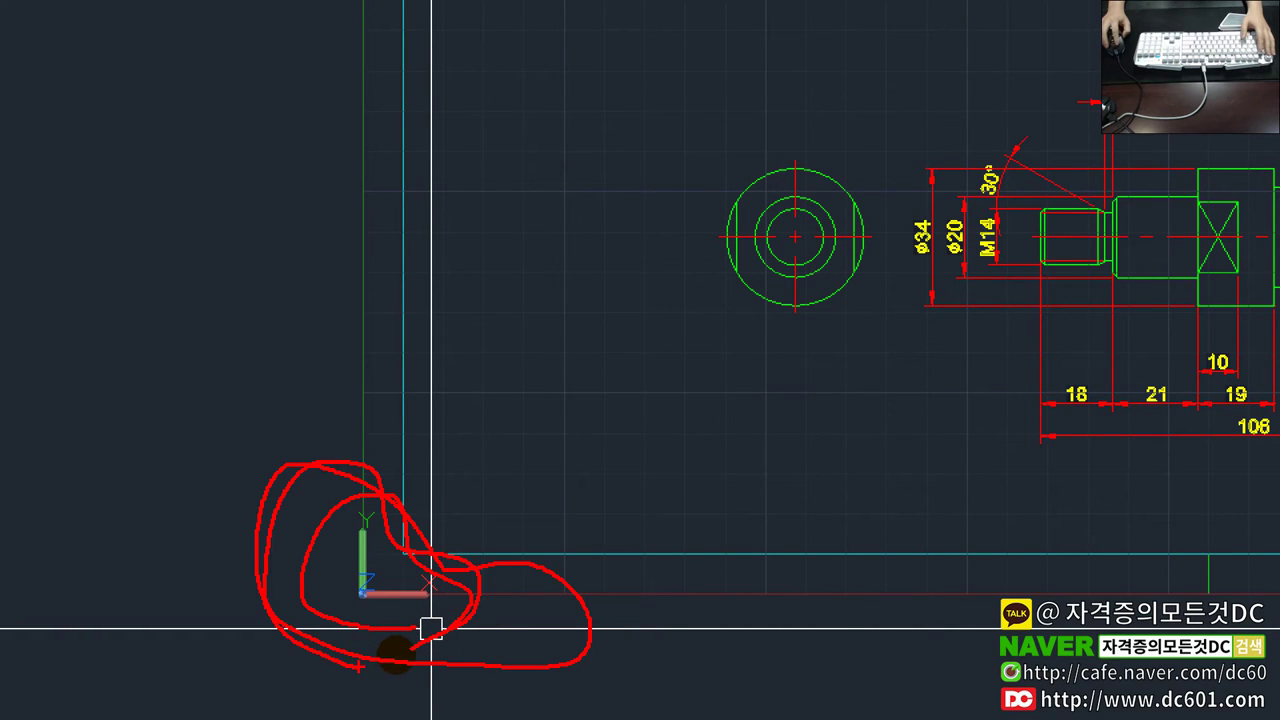
scroll(523, 600, down, 4)
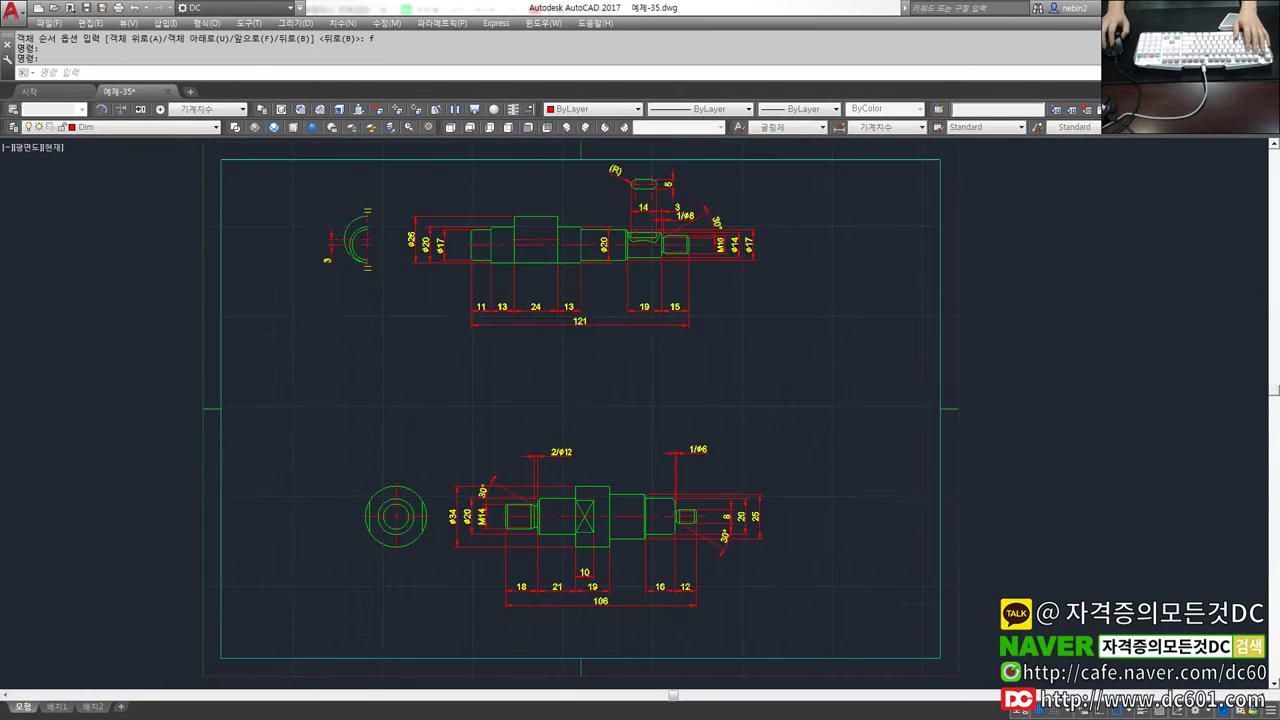
scroll(539, 564, up, 2)
scroll(539, 564, down, 3)
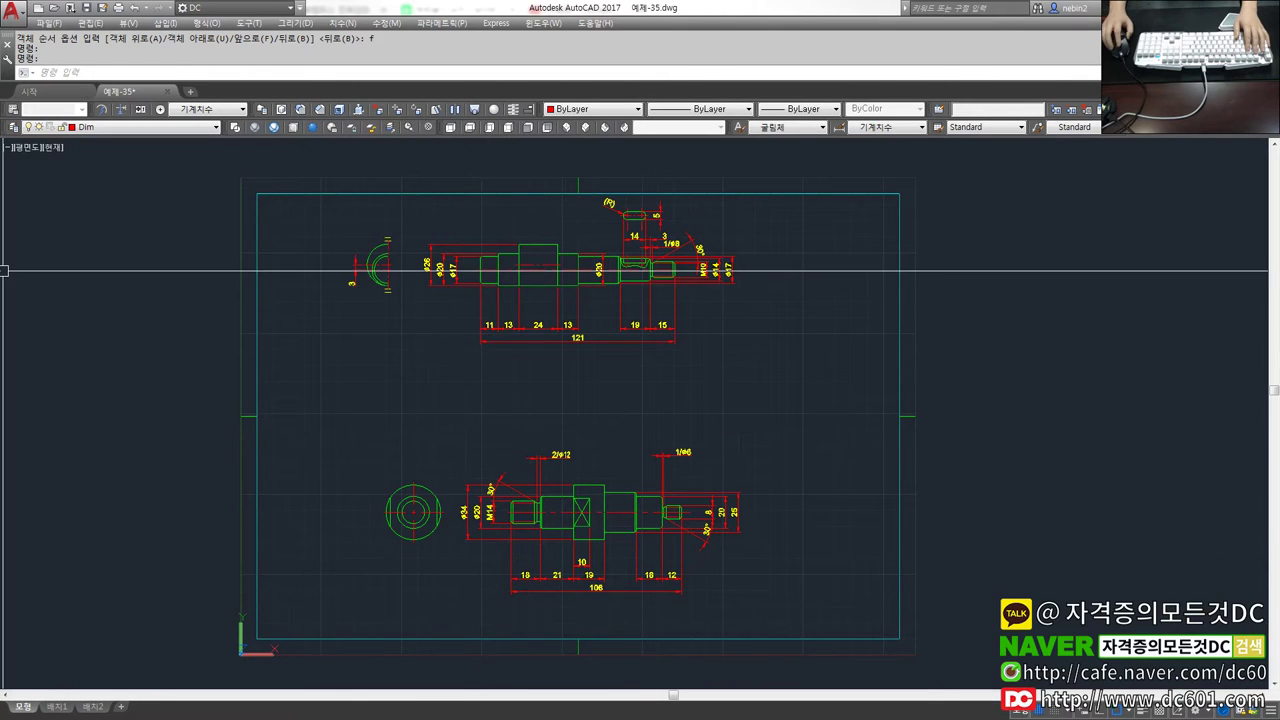
click(59, 152)
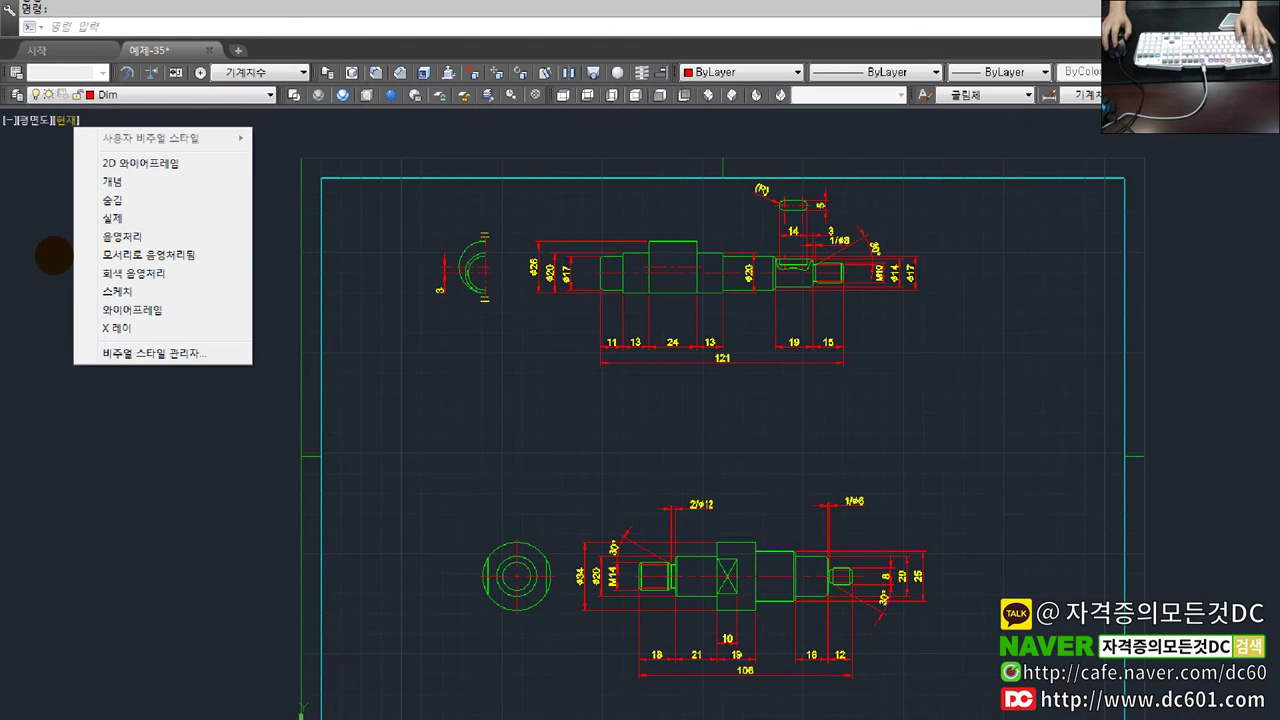
click(51, 249)
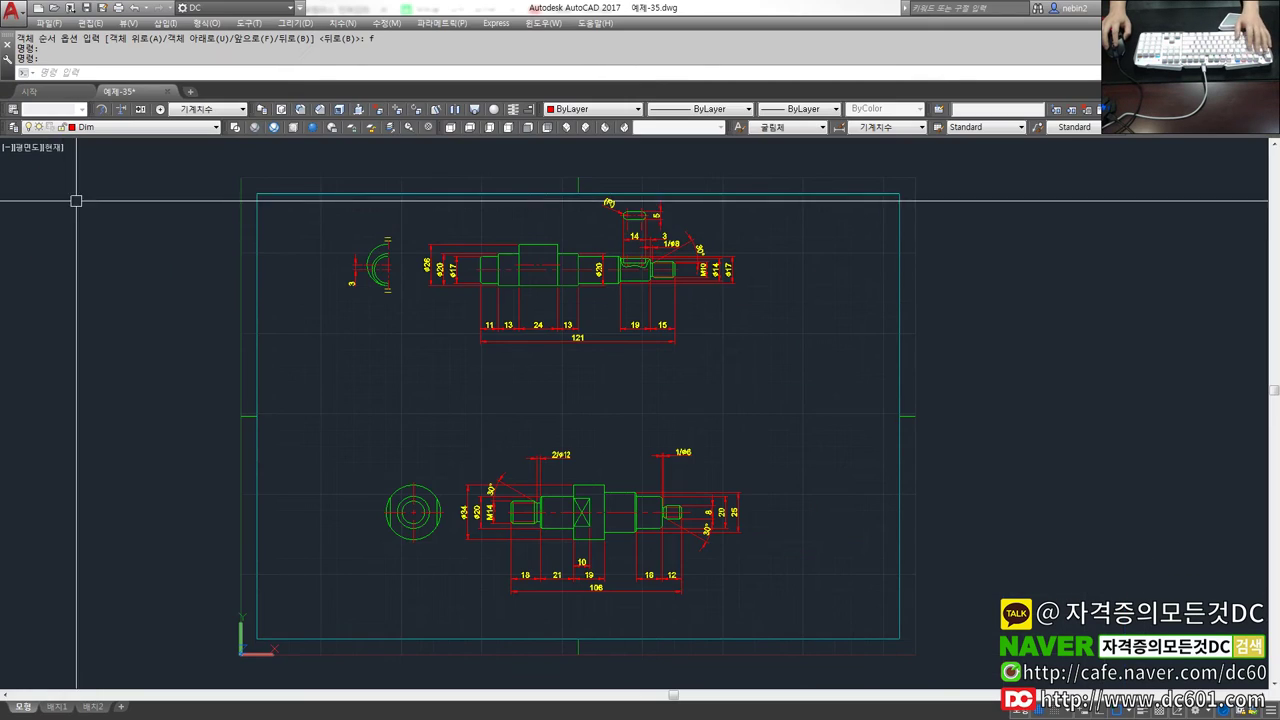
click(52, 152)
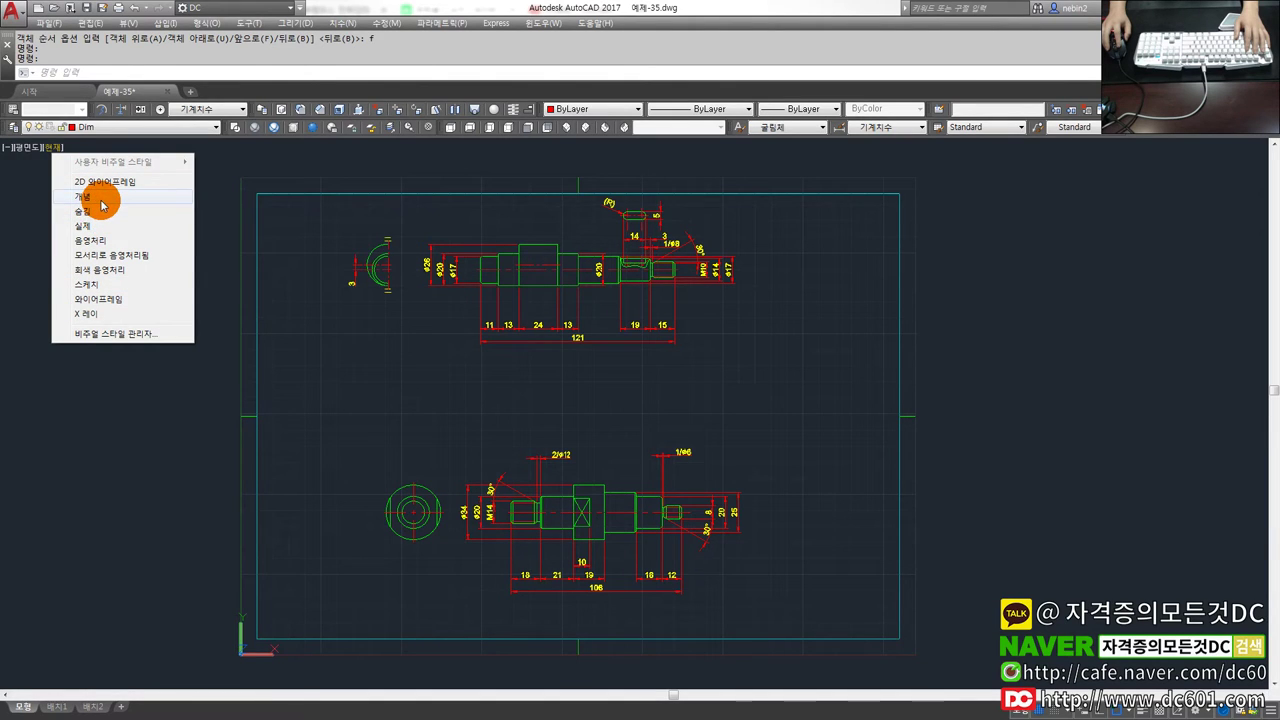
click(495, 370)
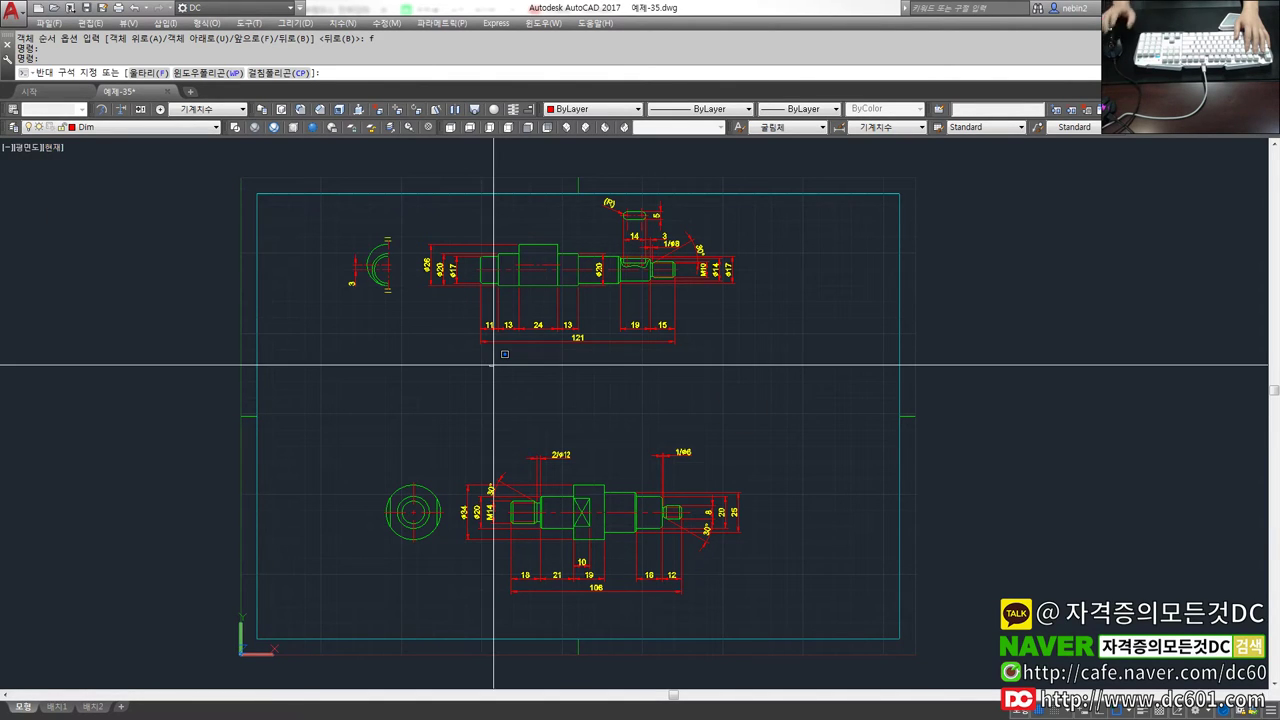
key(Escape)
text(b)
key(Return)
click(377, 363)
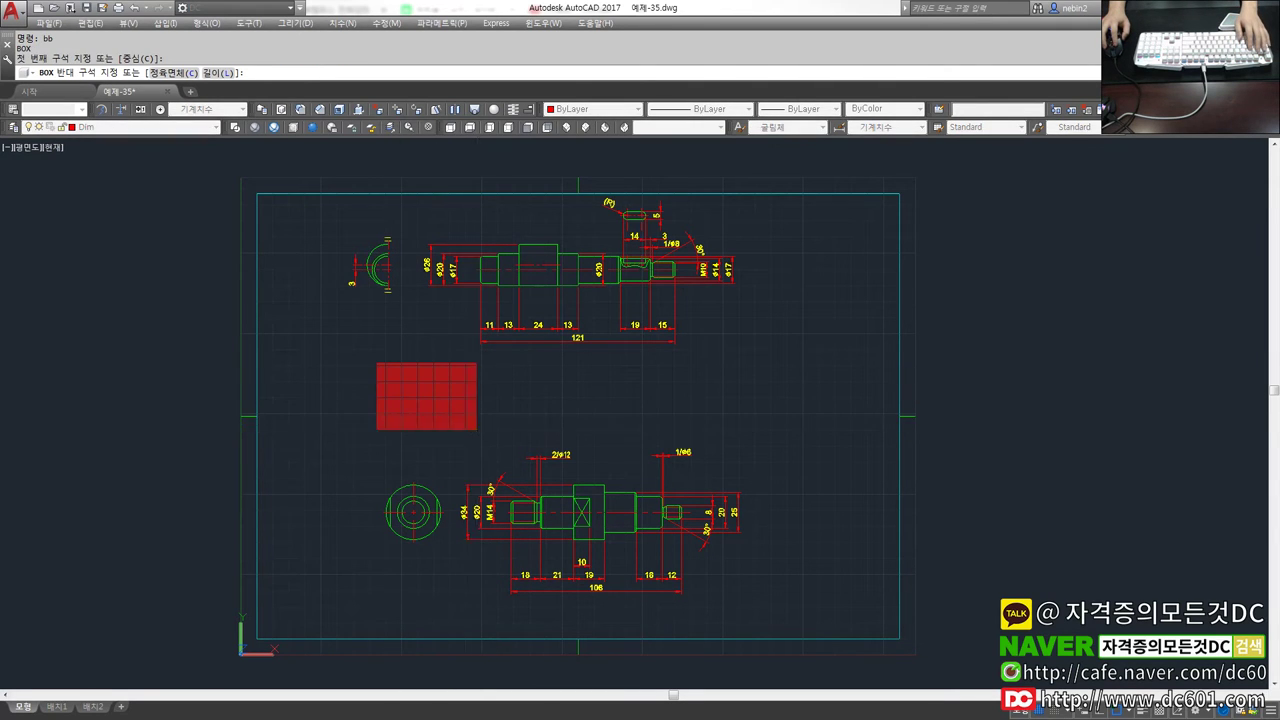
click(476, 430)
mouse_move(465, 422)
shift+middle_down()
mouse_move(587, 457)
mouse_move(394, 488)
shift+middle_up()
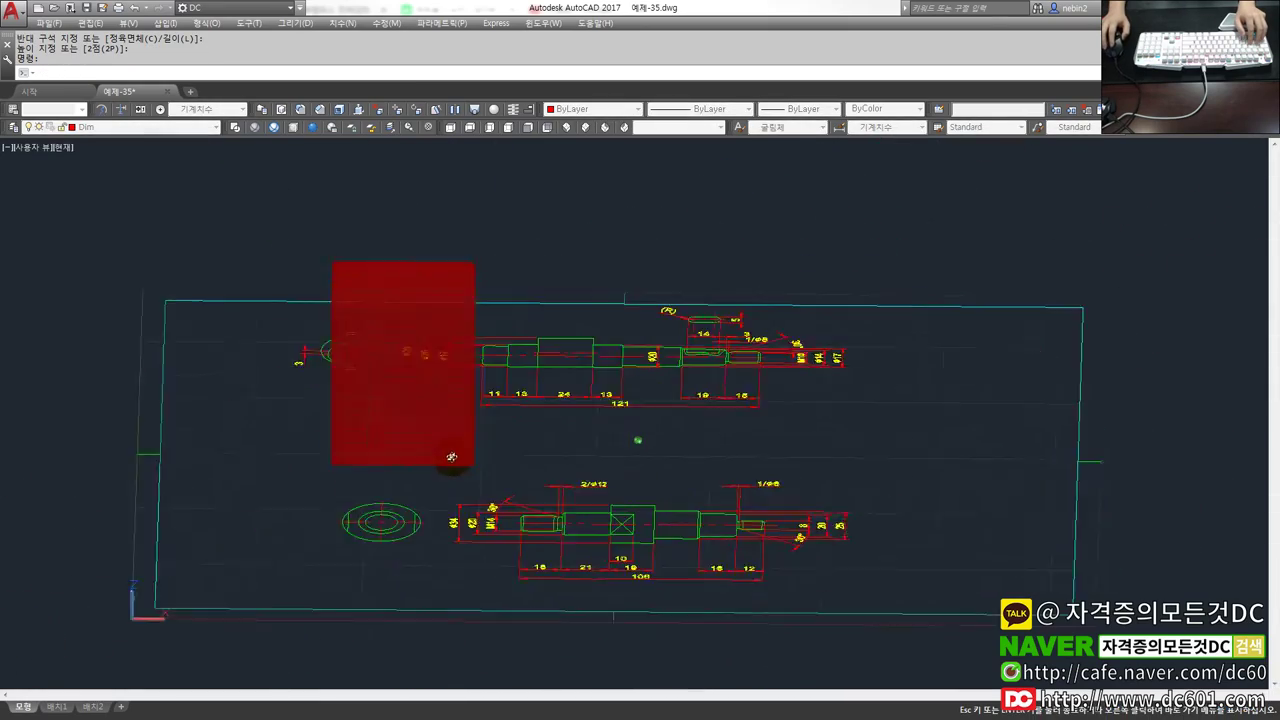
key(ctrl+z)
text(e)
key(Return)
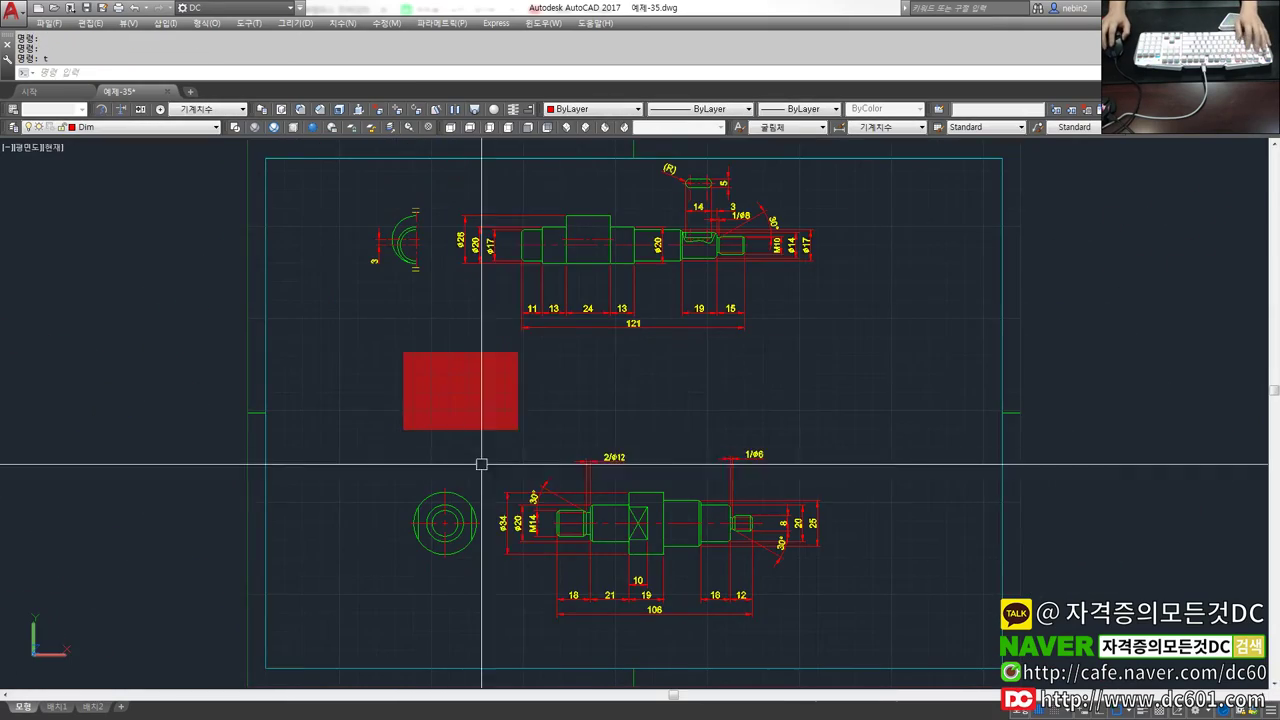
click(546, 434)
click(470, 395)
key(Return)
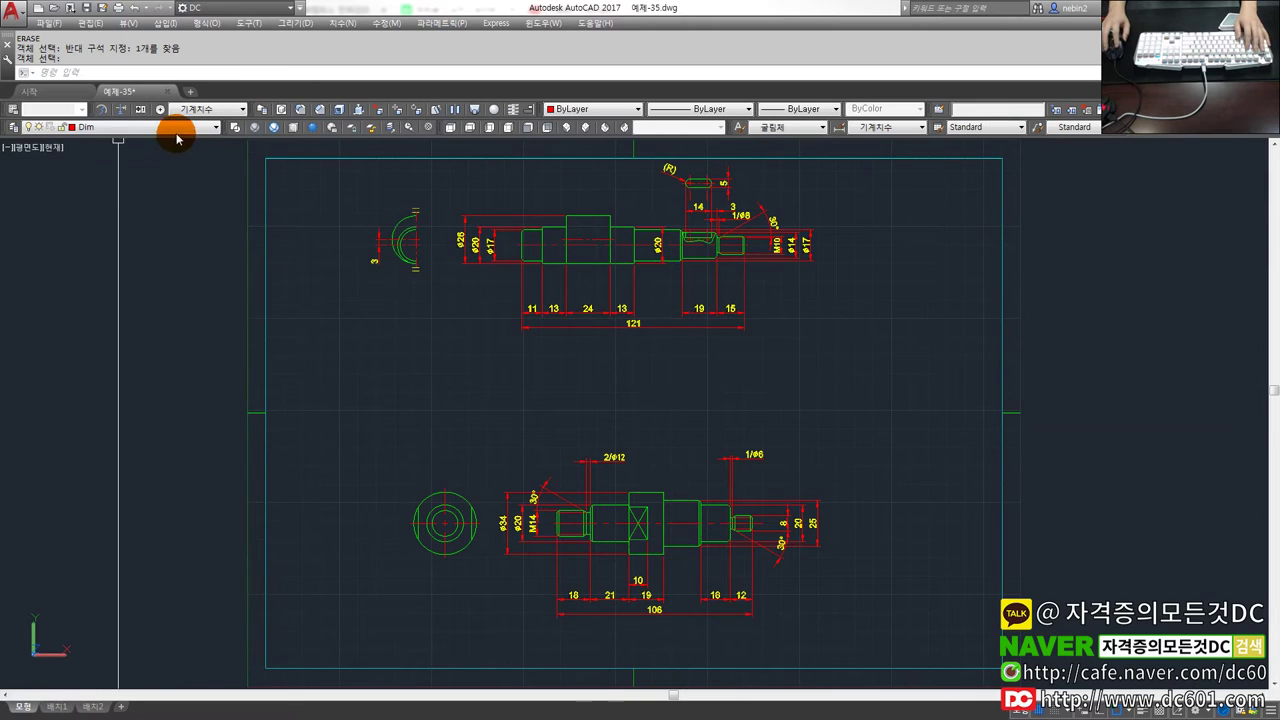
click(50, 150)
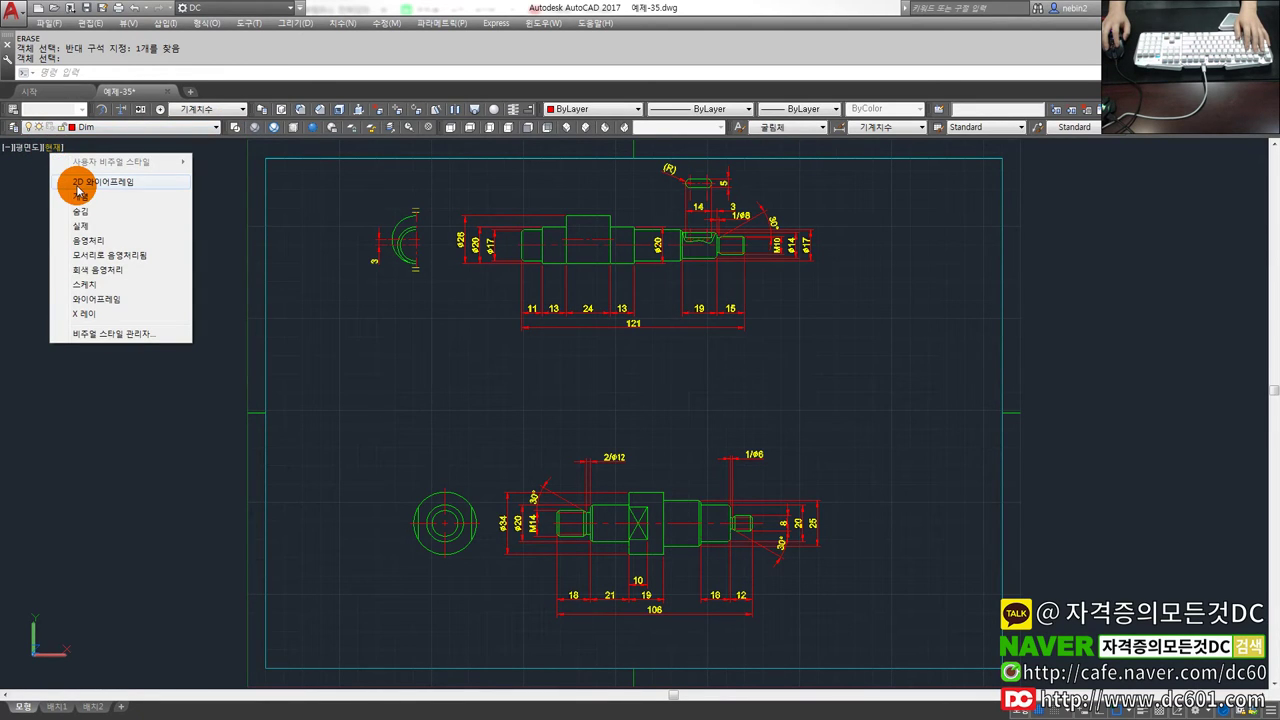
Set the viewport's visual style to 2D Wireframe (2D 와이어프레임)
click(76, 184)
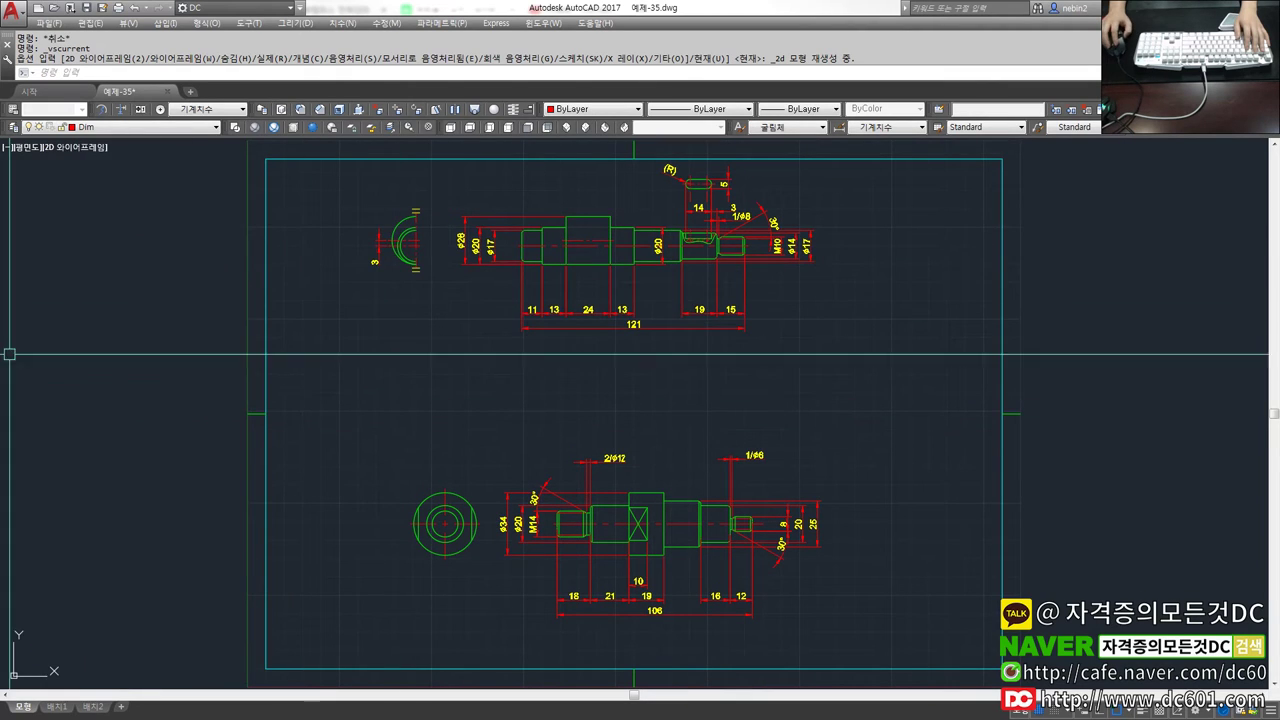
click(237, 128)
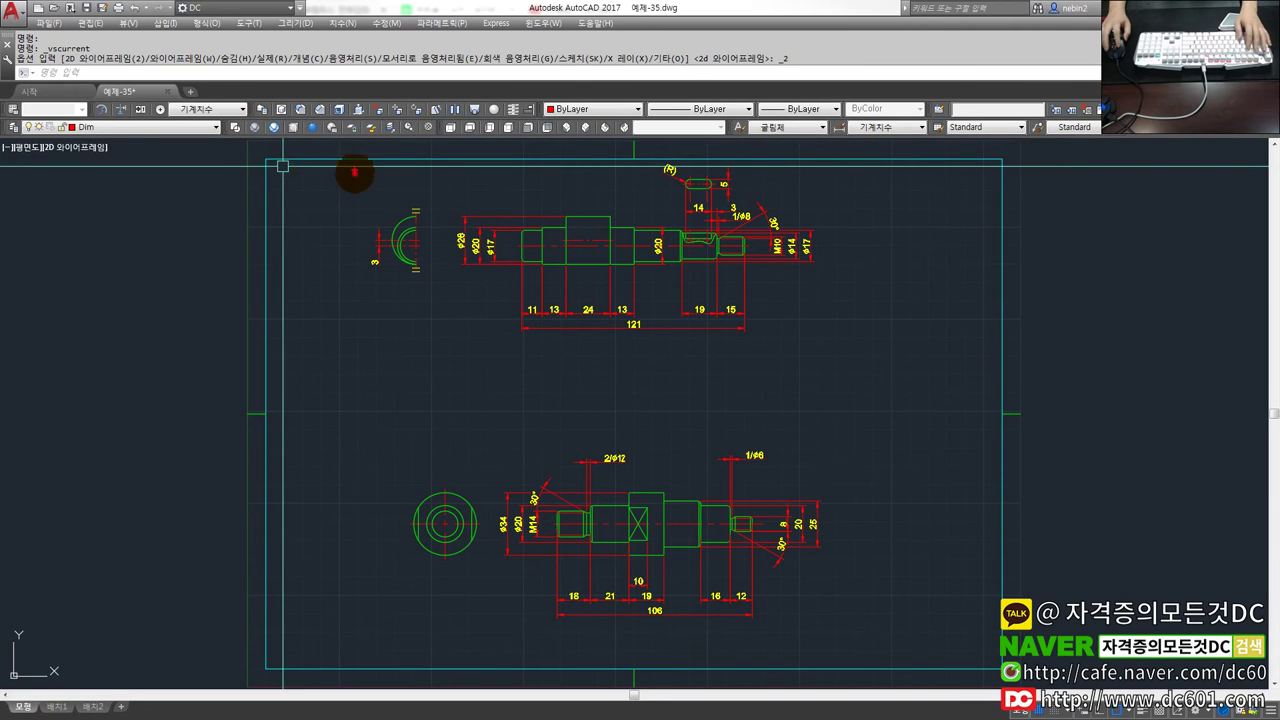
mouse_move(255, 160)
mouse_down()
mouse_move(1095, 145)
mouse_move(133, 50)
mouse_up()
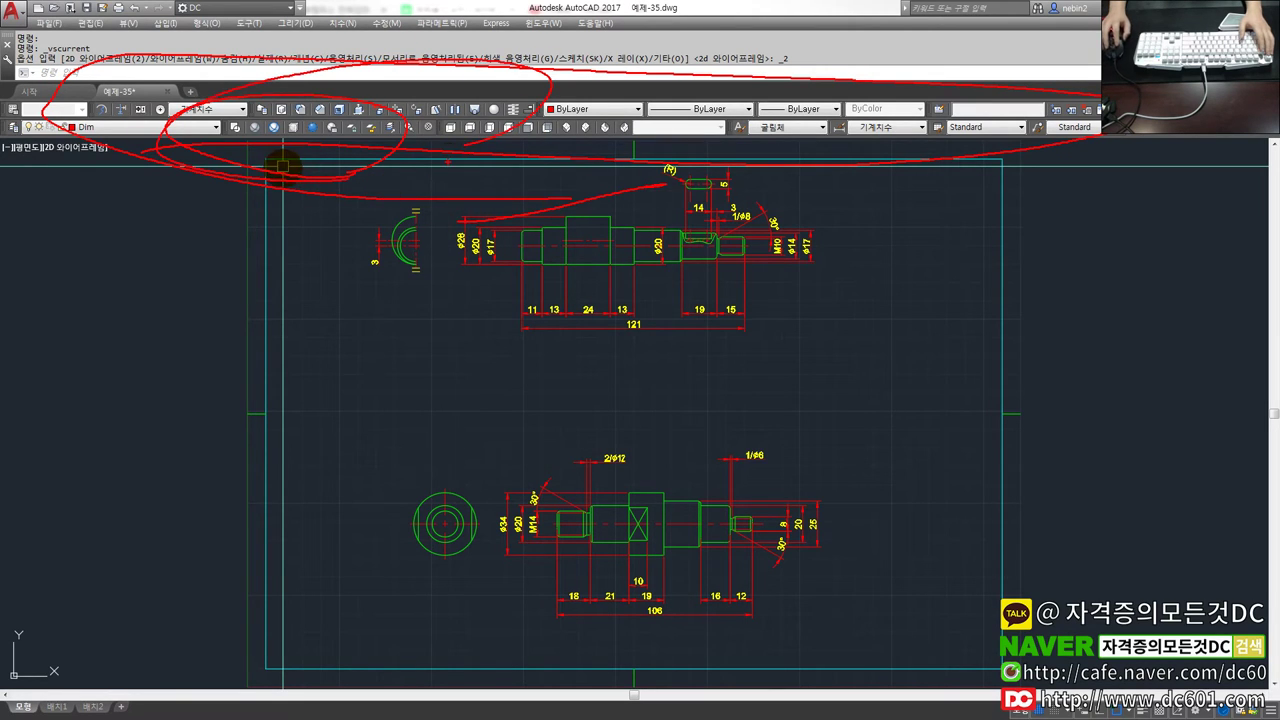
key(Escape)
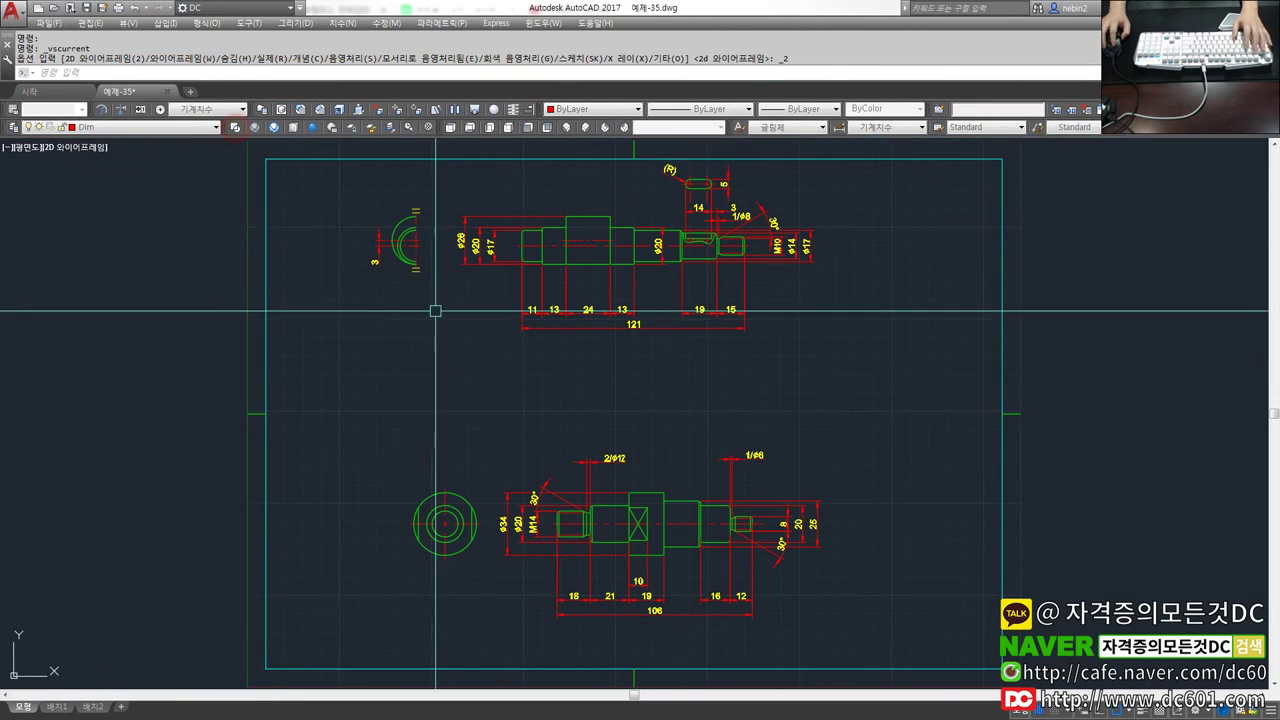
mouse_move(480, 443)
shift+middle_down()
mouse_move(543, 366)
mouse_move(470, 337)
mouse_move(480, 300)
mouse_move(497, 331)
shift+middle_up()
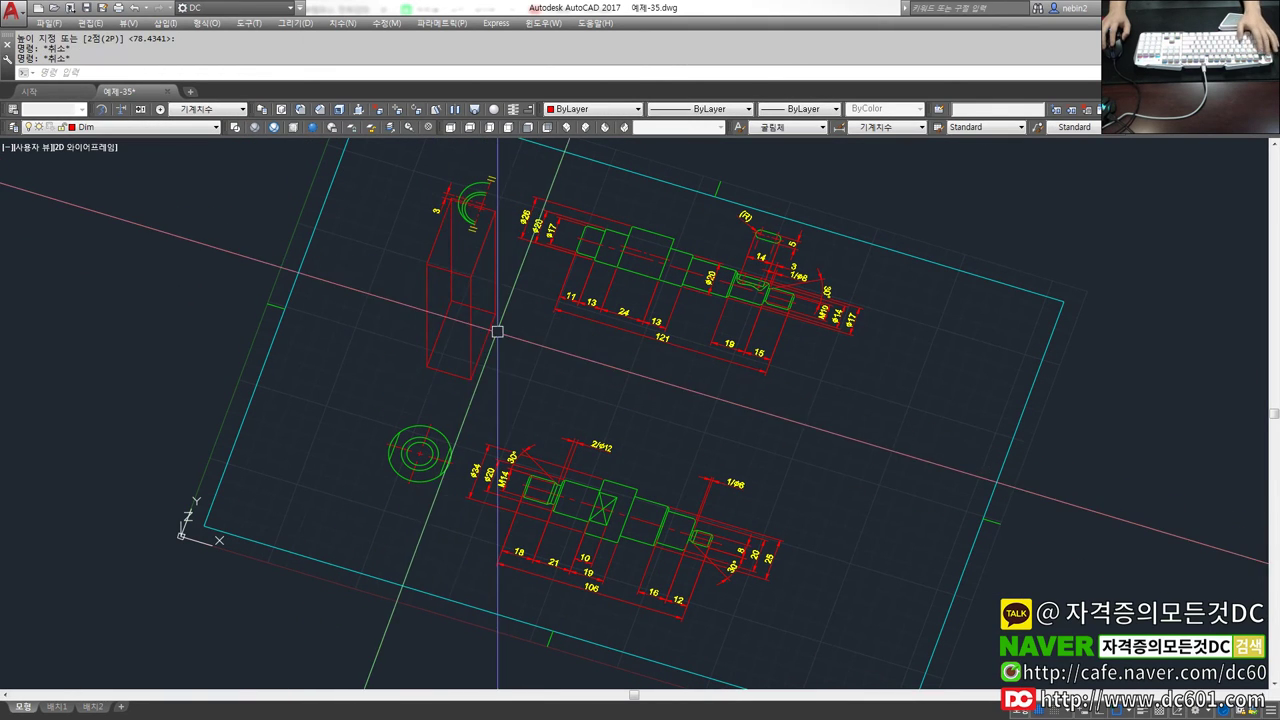
text(m)
key(space)
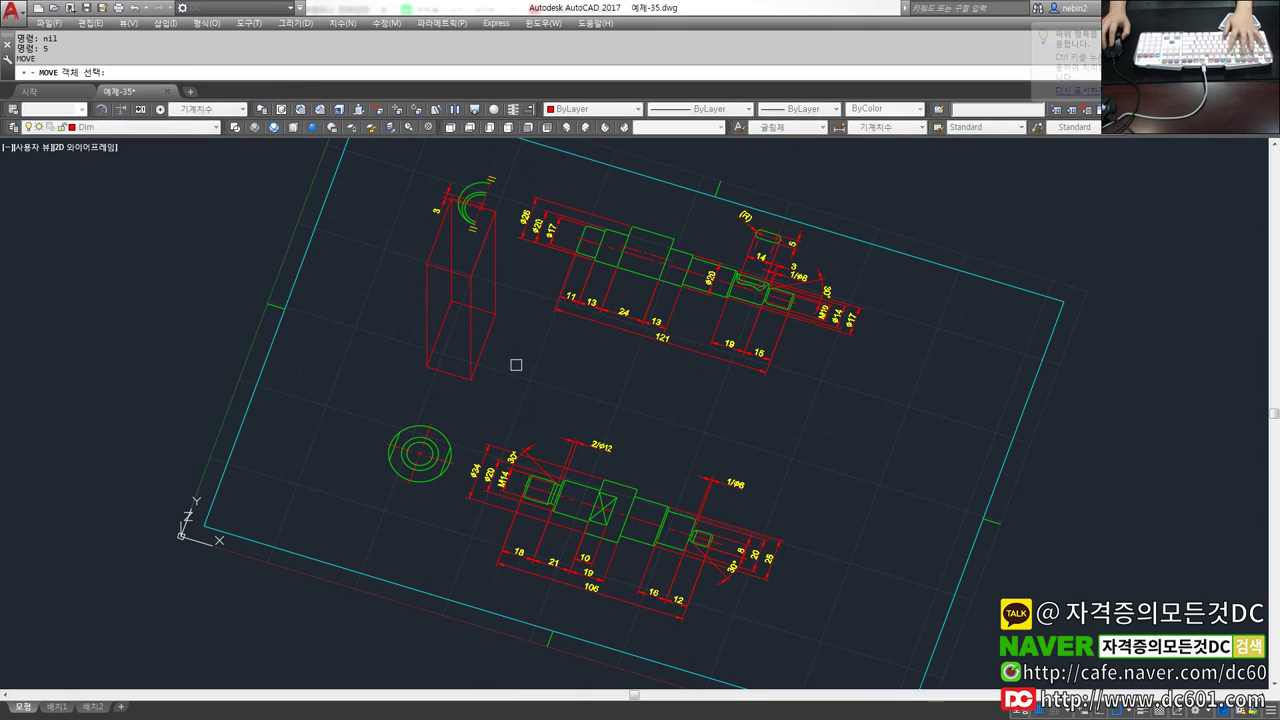
key(Escape)
text(6)
key(space)
shift+middle_drag(510, 362, 634, 414)
scroll(590, 368, up, 3)
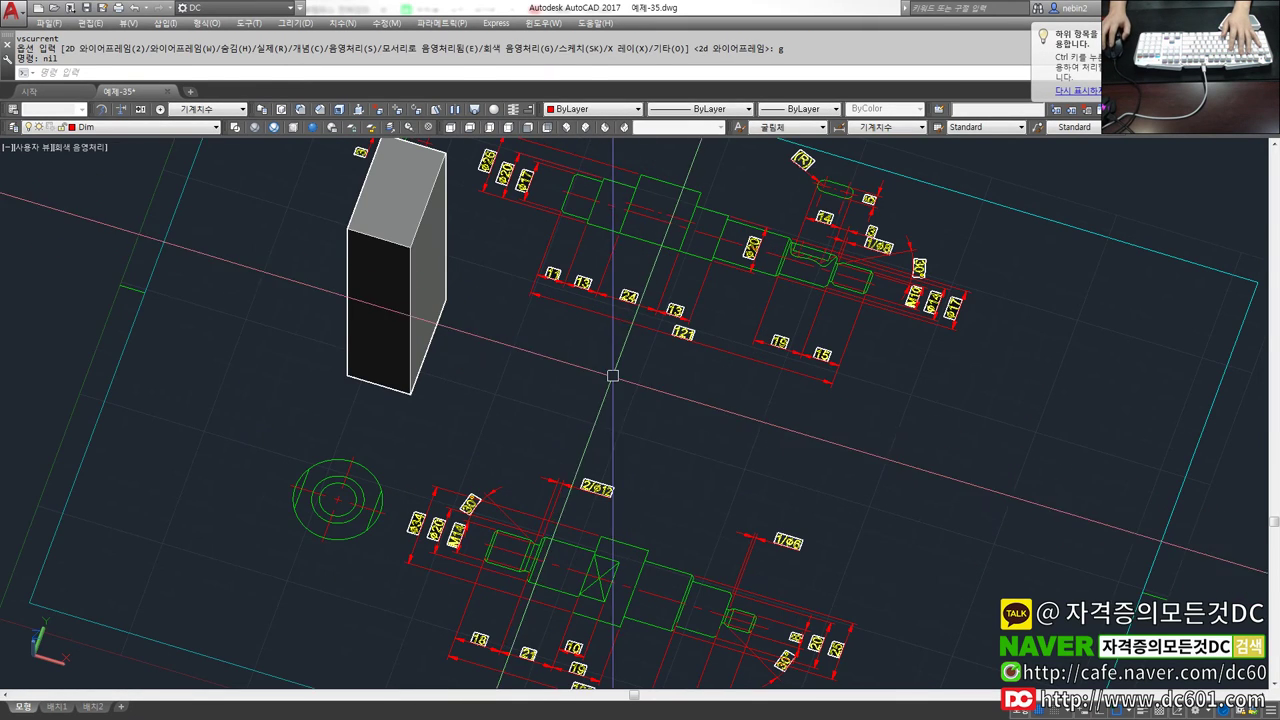
text(6)
key(space)
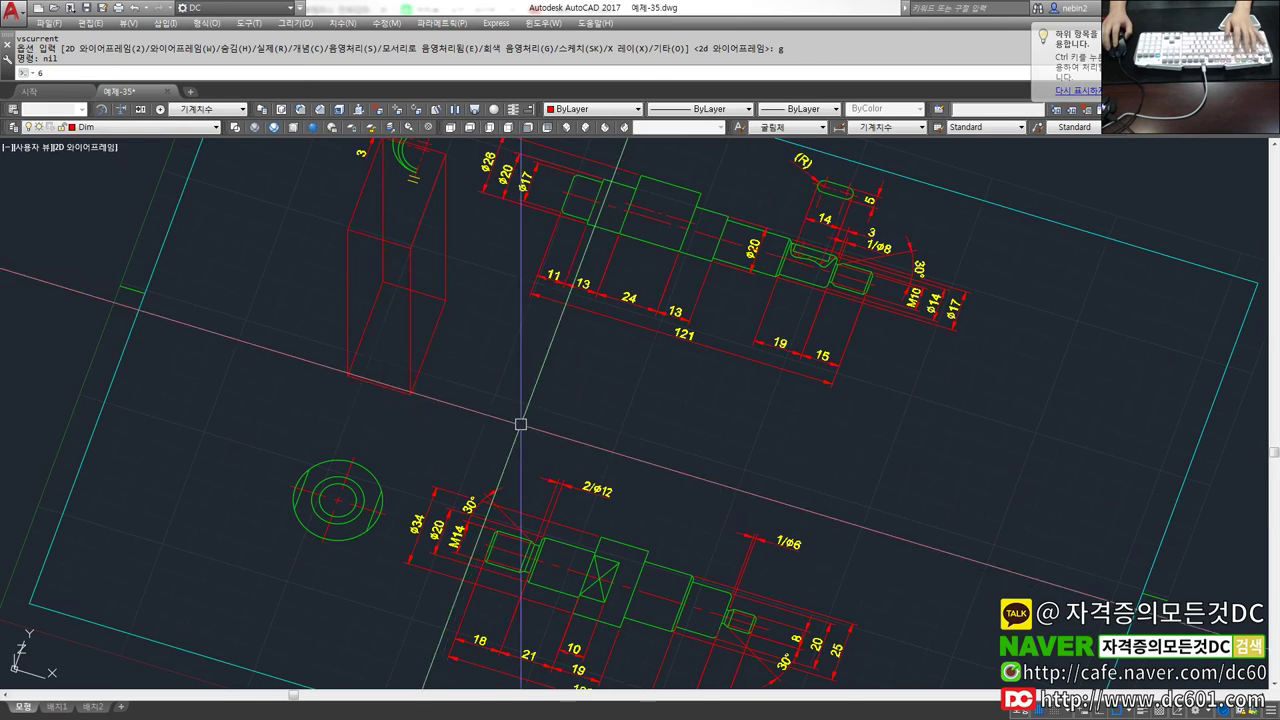
key(BackSpace)
text(t)
key(space)
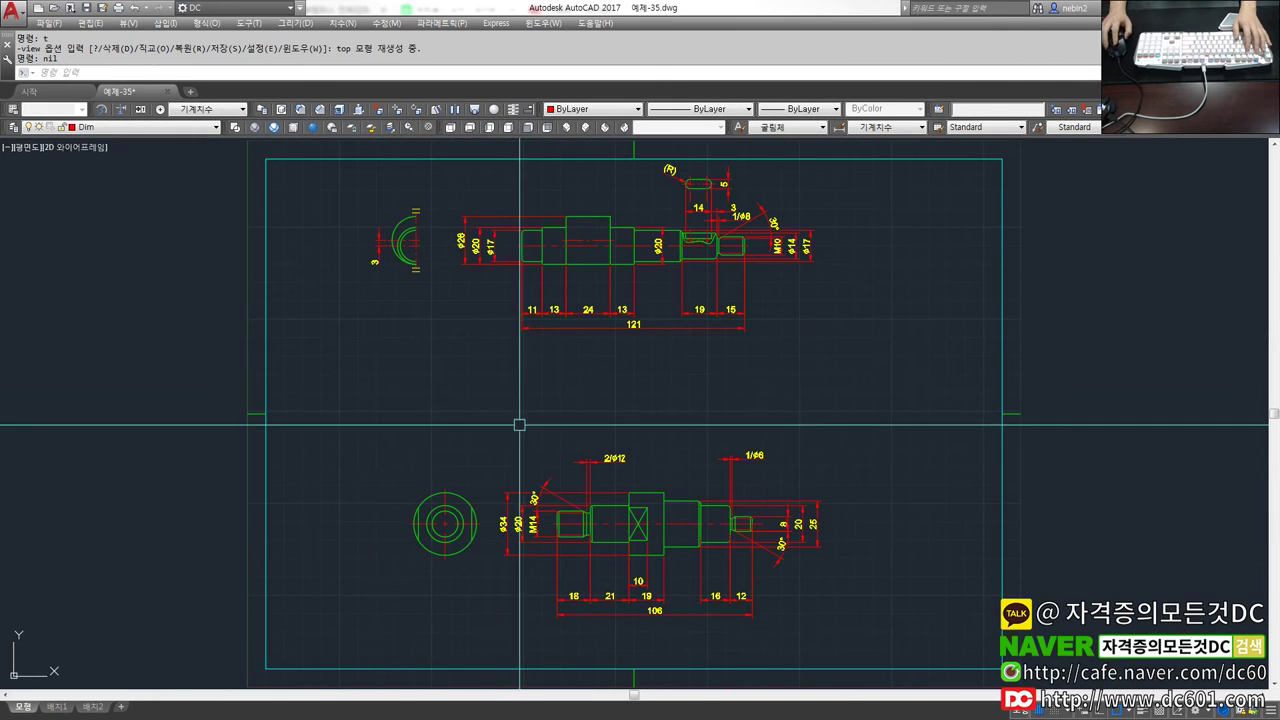
click(88, 147)
click(158, 188)
key(Escape)
key(Escape)
scroll(794, 560, up, 3)
scroll(775, 535, up, 3)
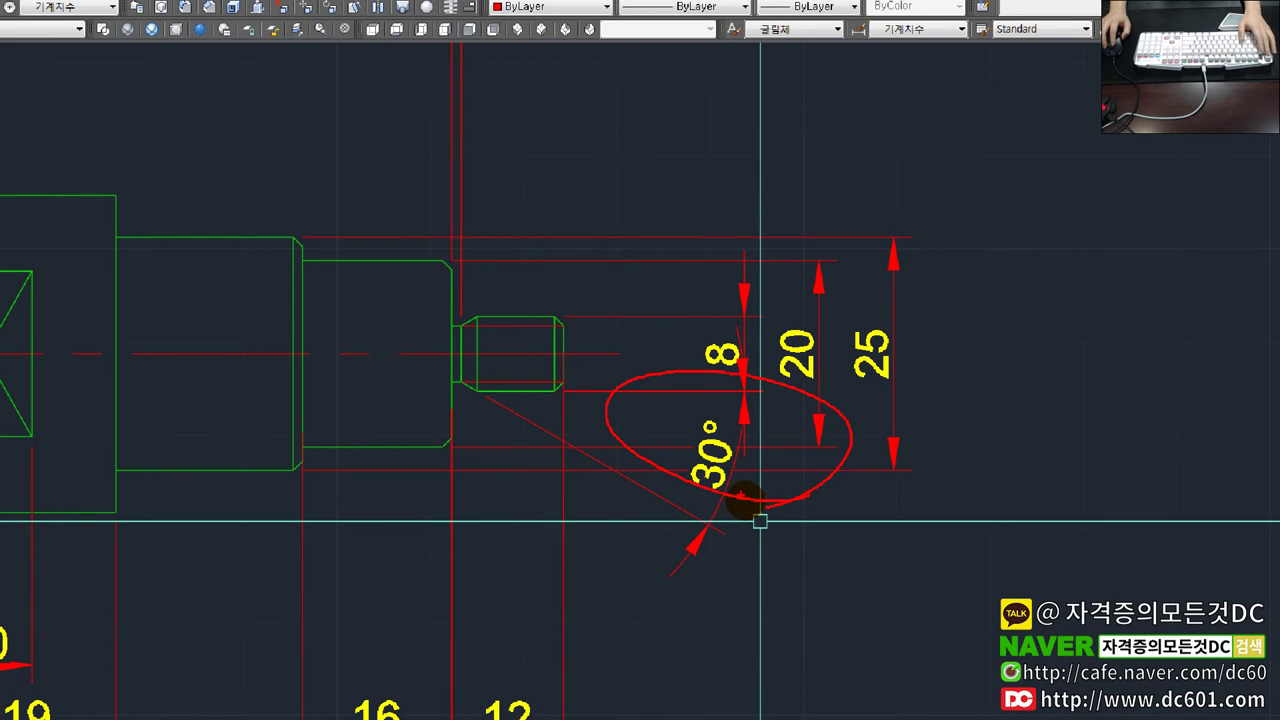
scroll(700, 455, down, 5)
key(ctrl+p)
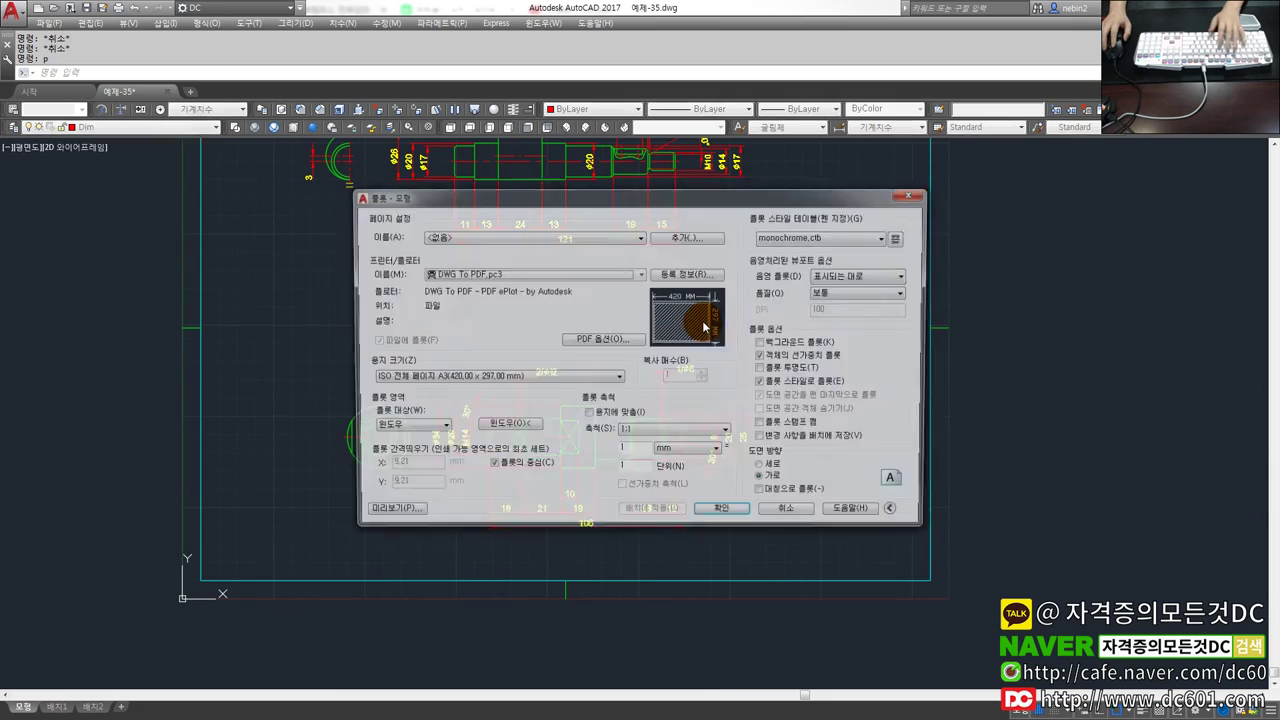
click(408, 518)
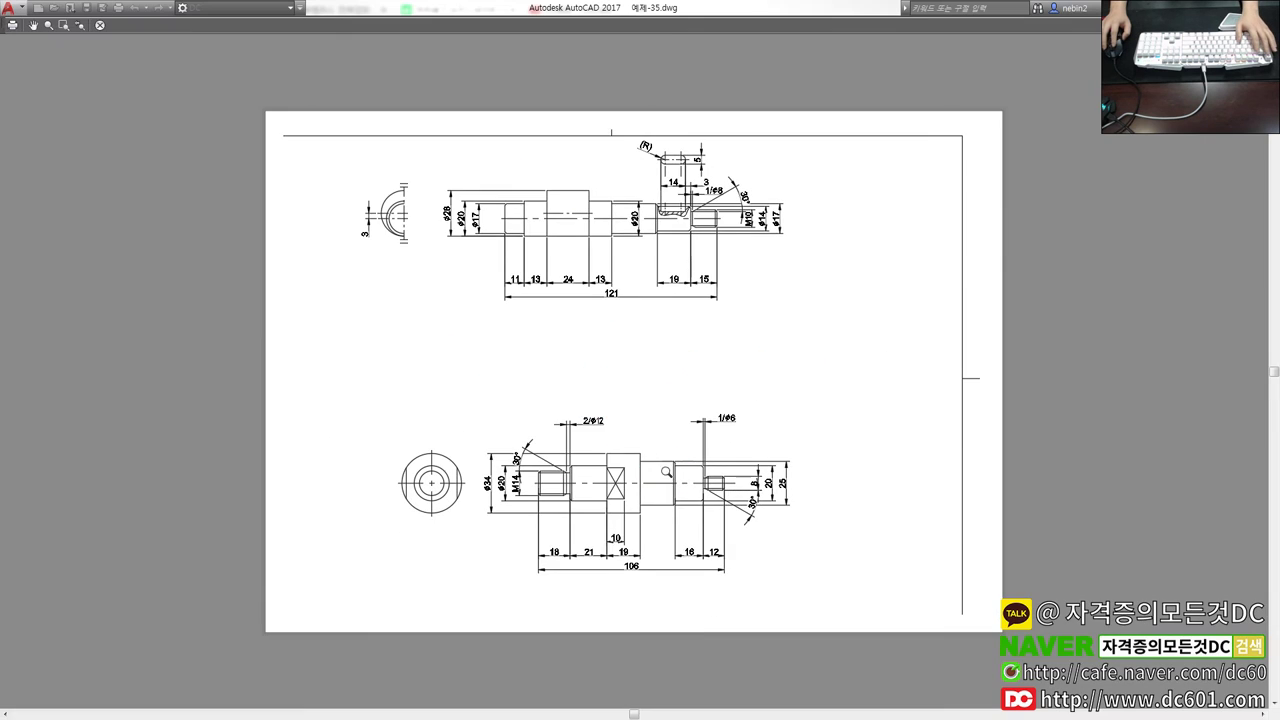
key(Escape)
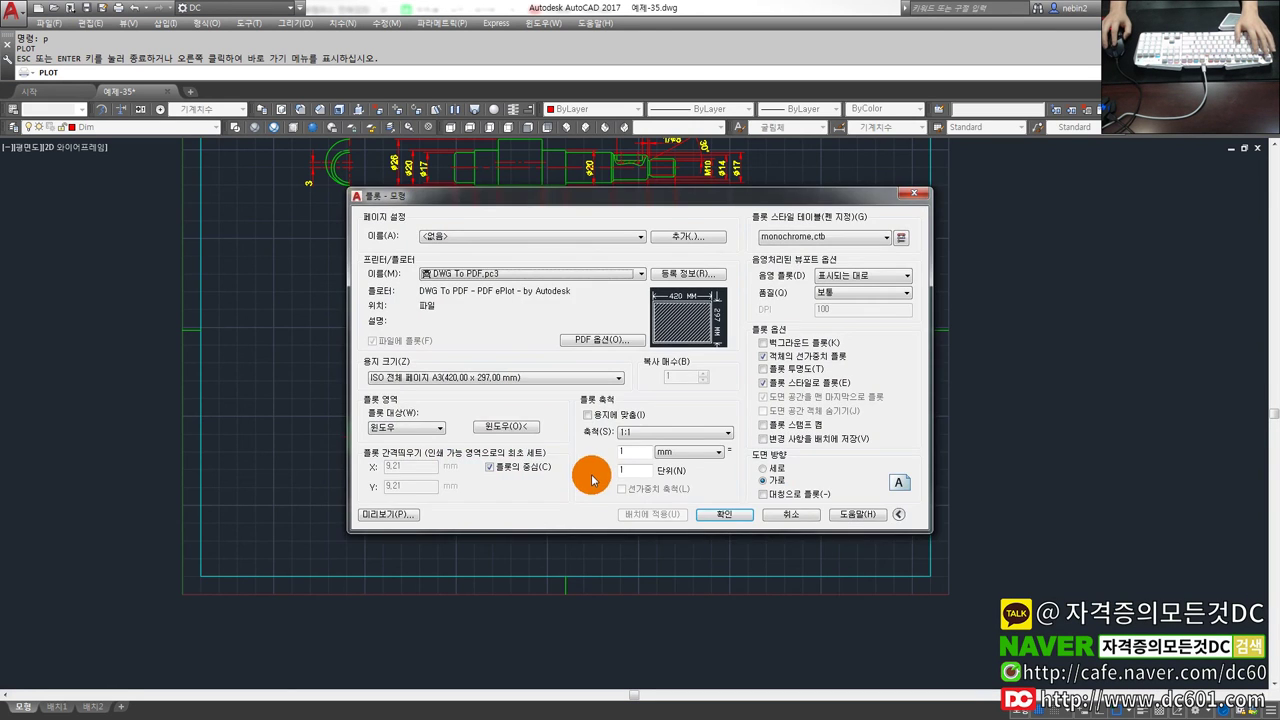
key(Escape)
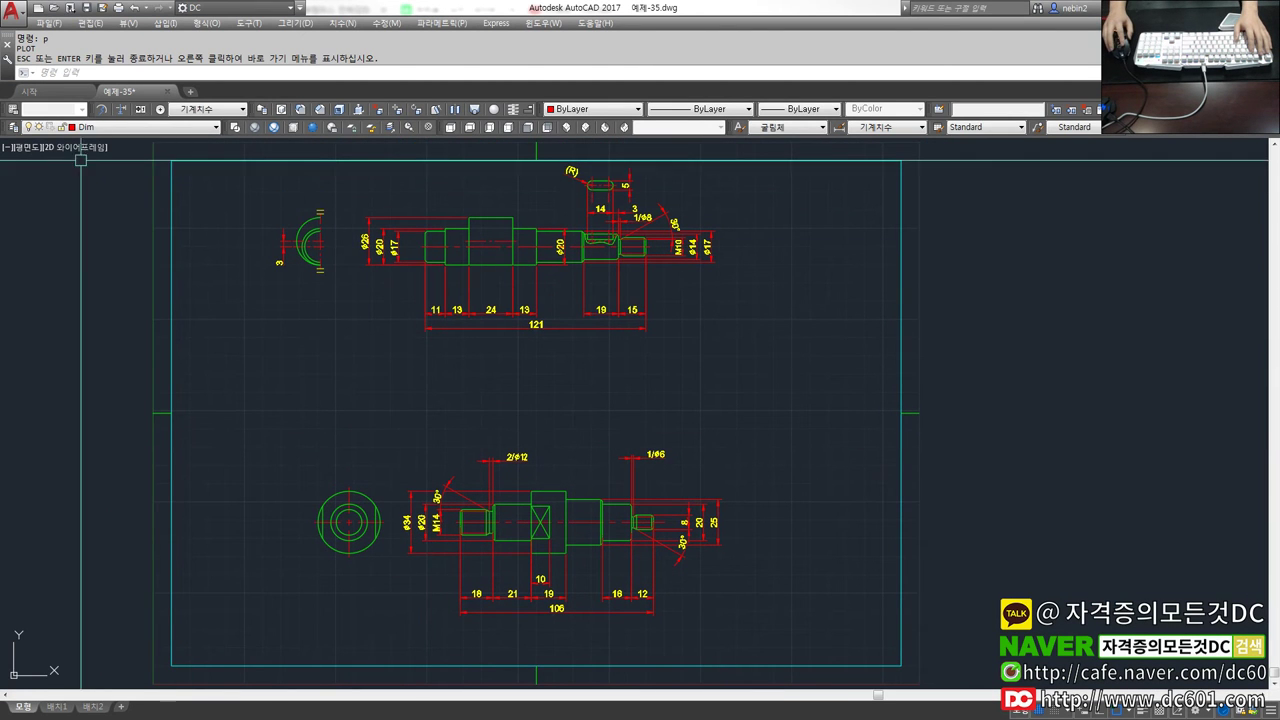
click(76, 147)
key(Escape)
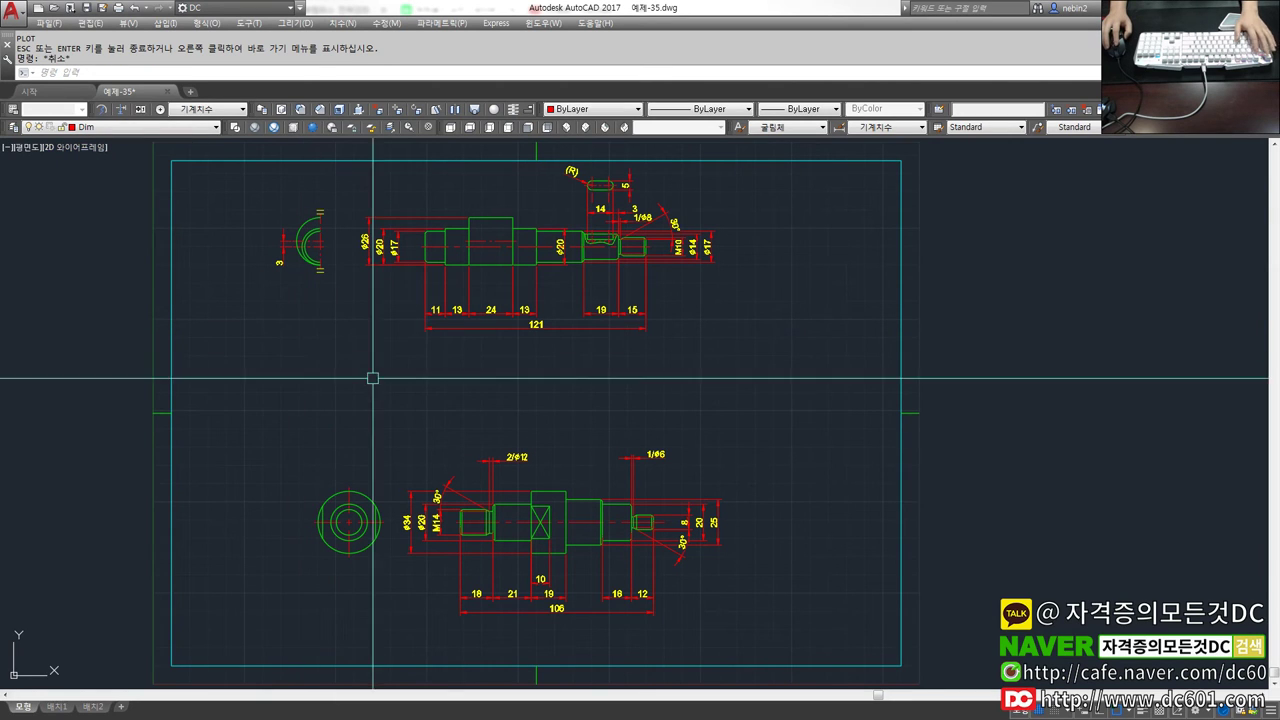
Orbit the shafts into a tilted 3D view, then restore the top plan view
shift+middle_drag(340, 414, 390, 430)
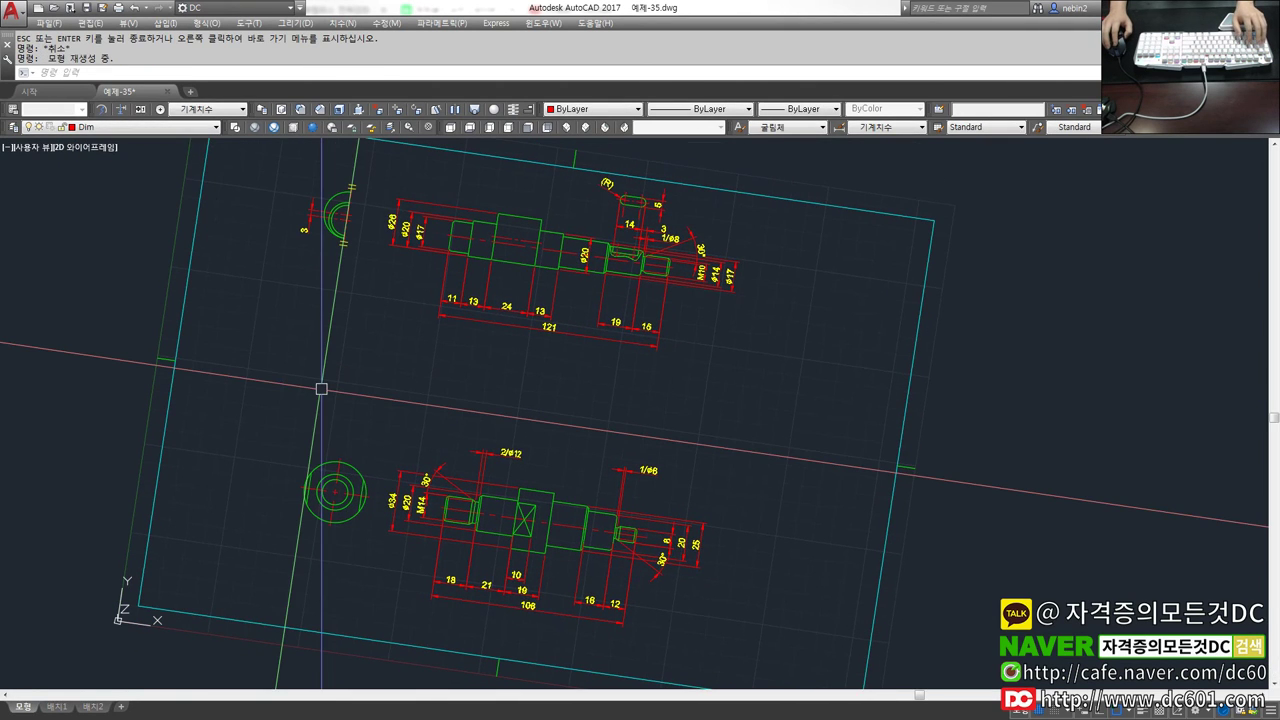
mouse_move(321, 388)
shift+middle_down()
mouse_move(380, 426)
mouse_move(306, 369)
mouse_move(311, 359)
shift+middle_up()
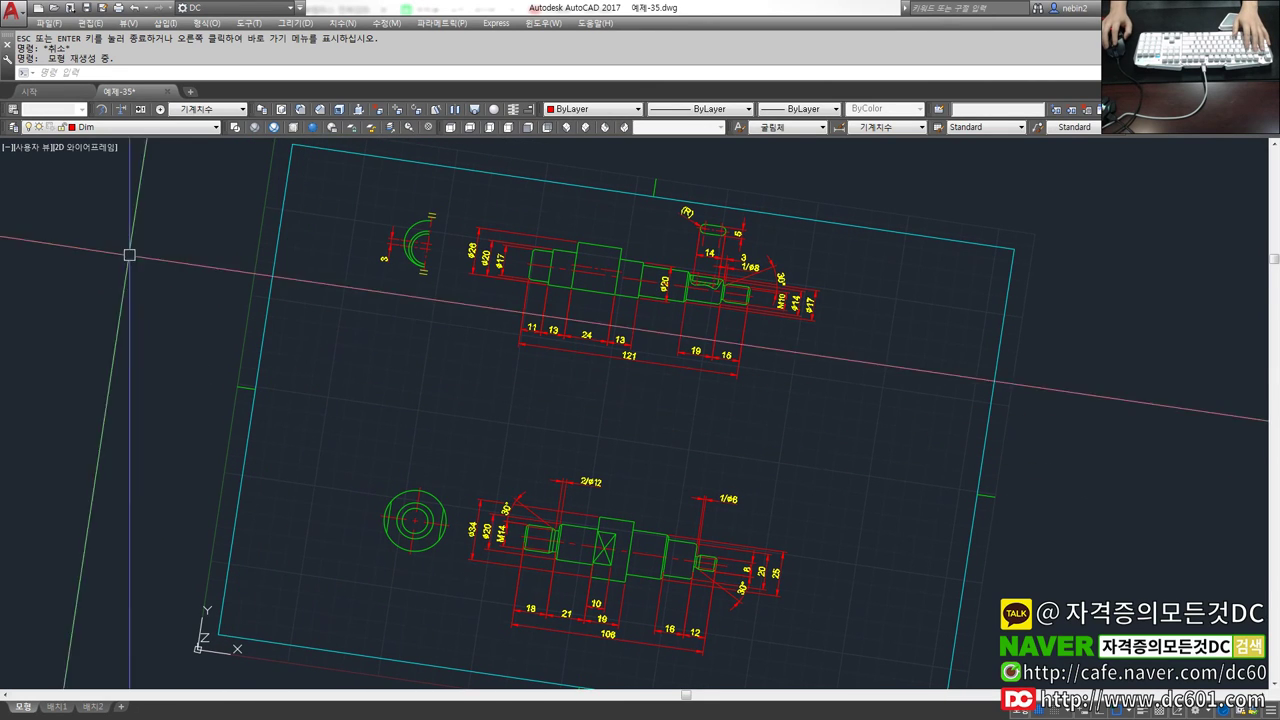
click(39, 150)
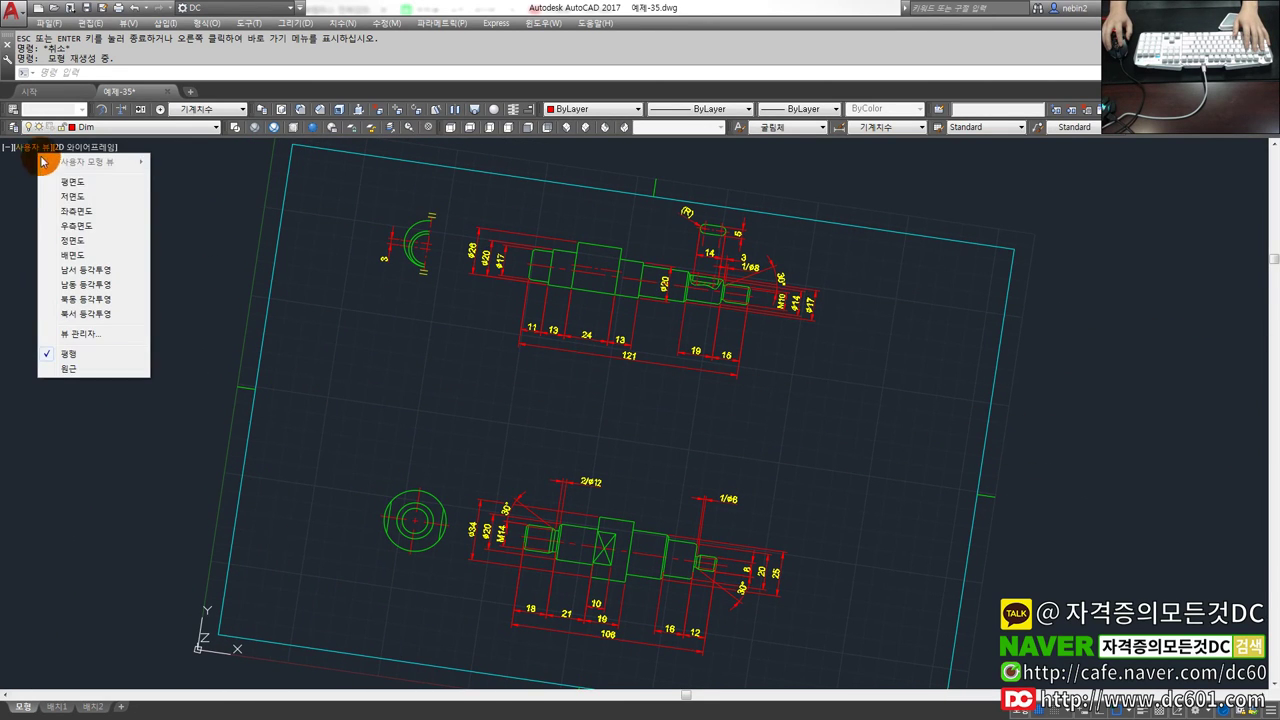
click(80, 186)
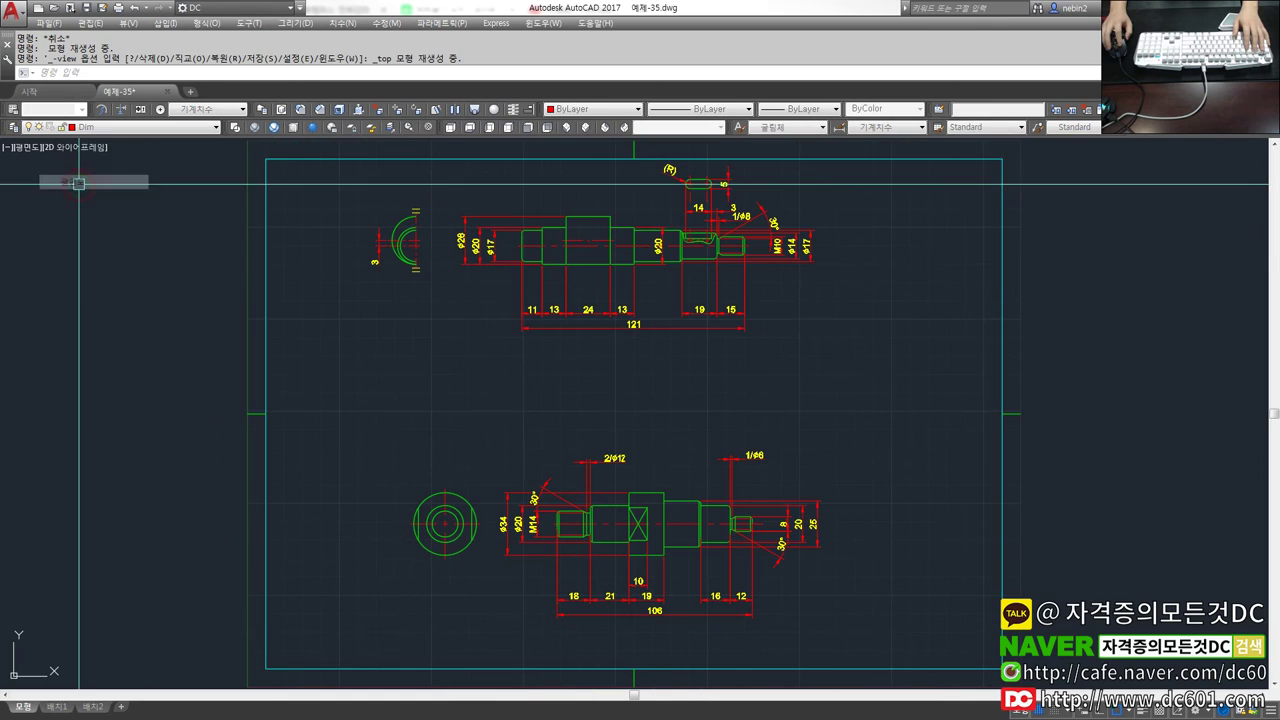
Show the shafts in front, right-side, then top view using the g and y shortcuts
text(g)
key(Return)
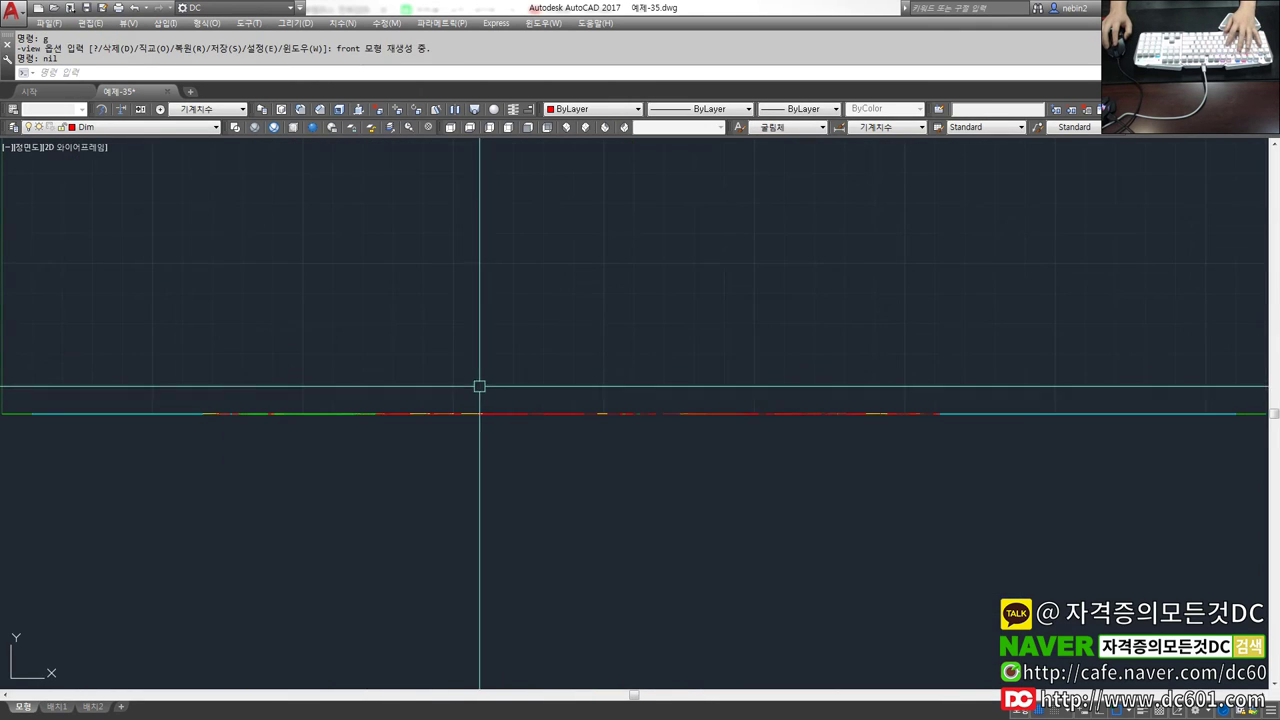
text(y)
key(Return)
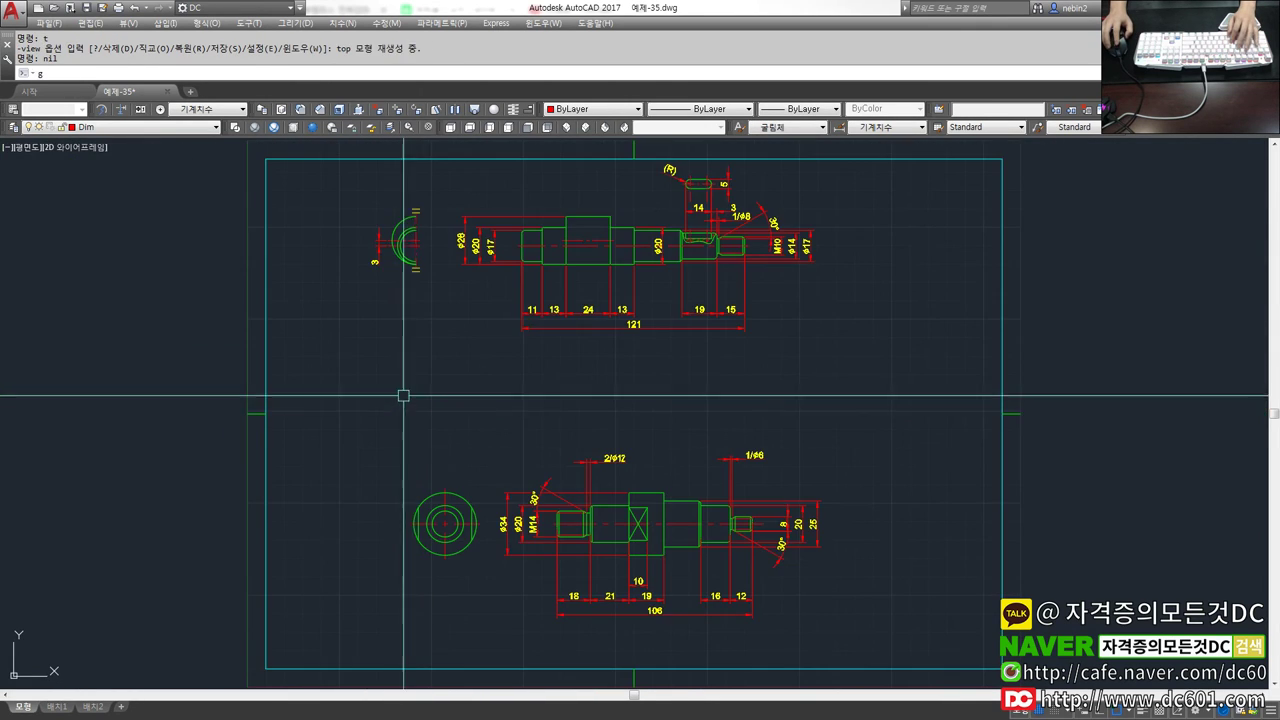
key(Return)
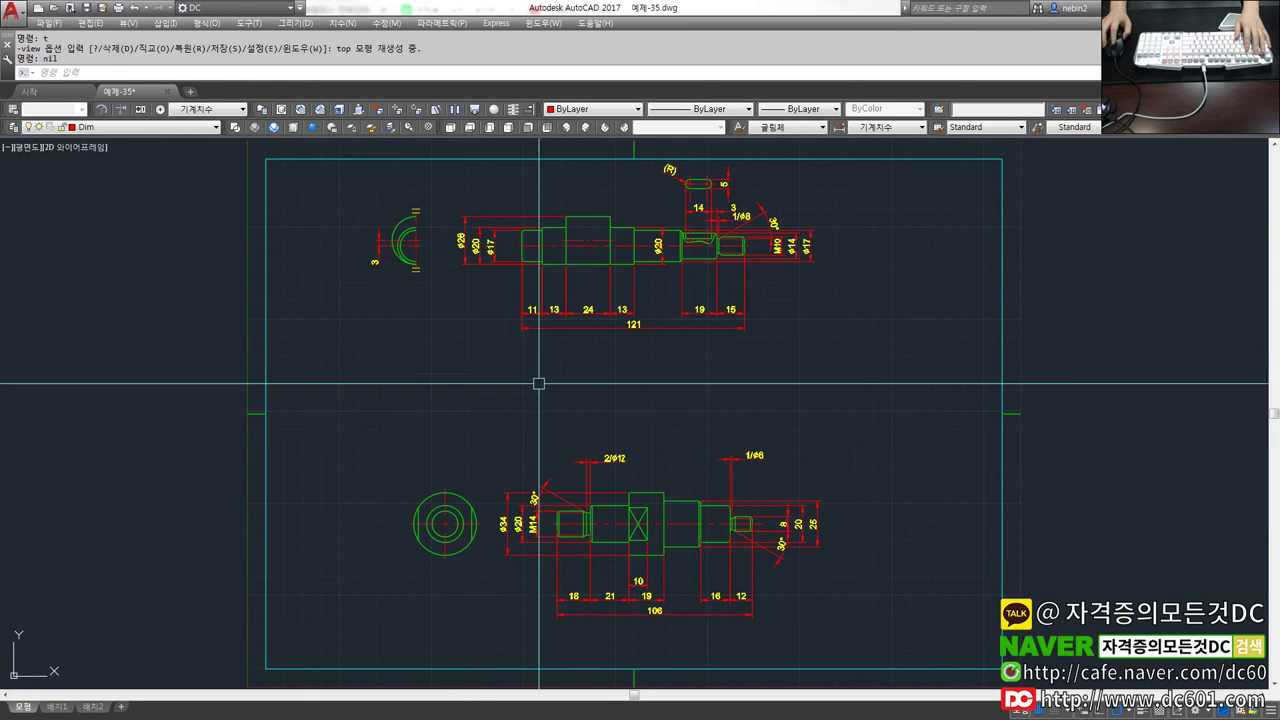
Set the 2D Wireframe visual style and cycle preset orientations back to Top
click(234, 128)
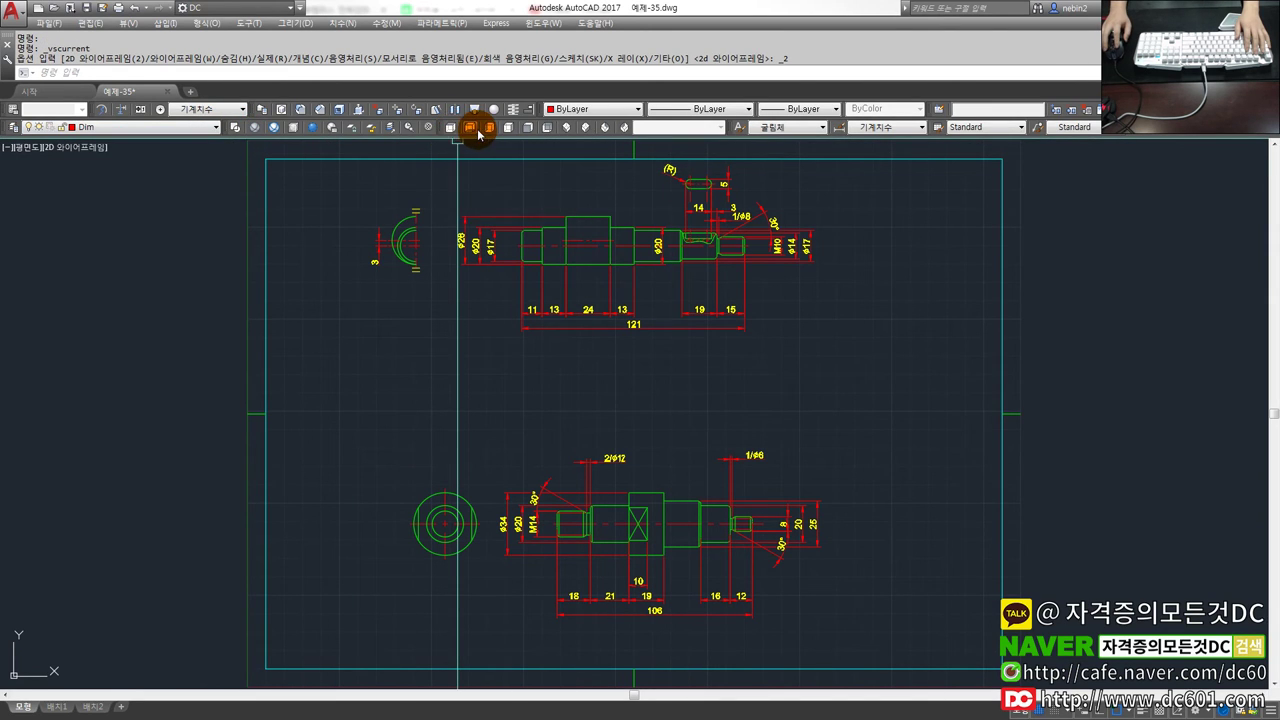
click(468, 128)
click(494, 128)
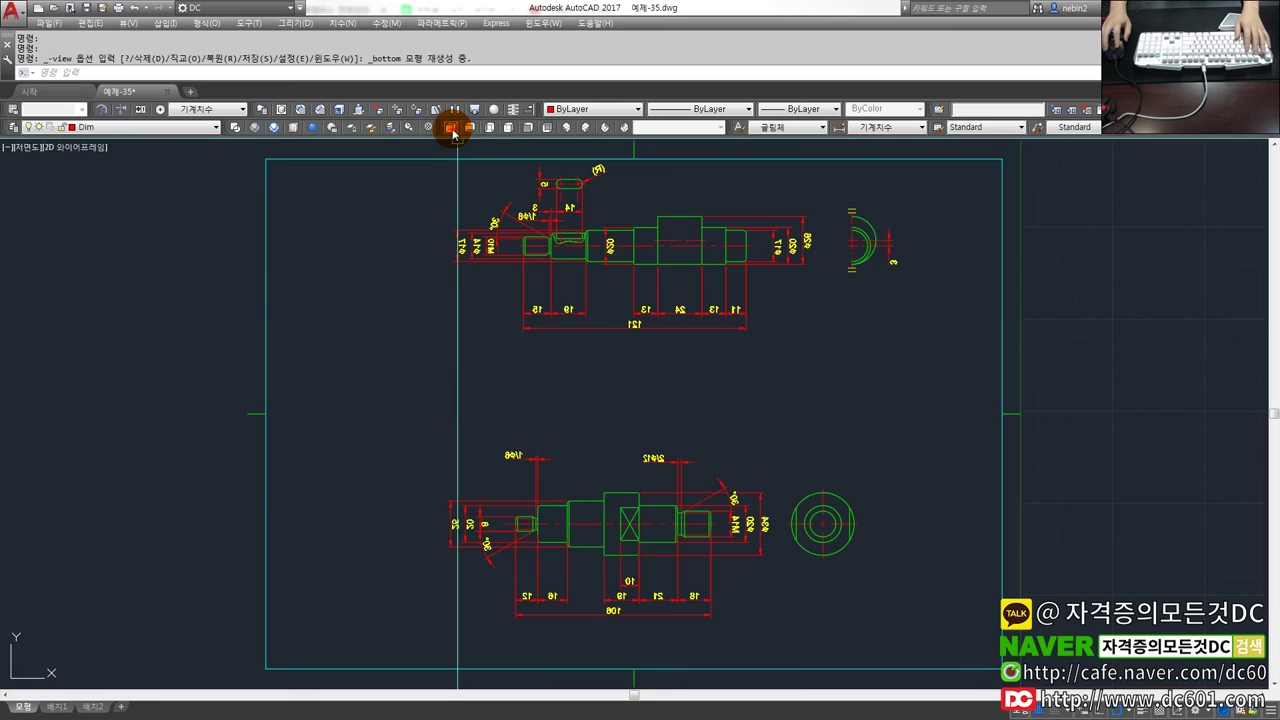
click(451, 128)
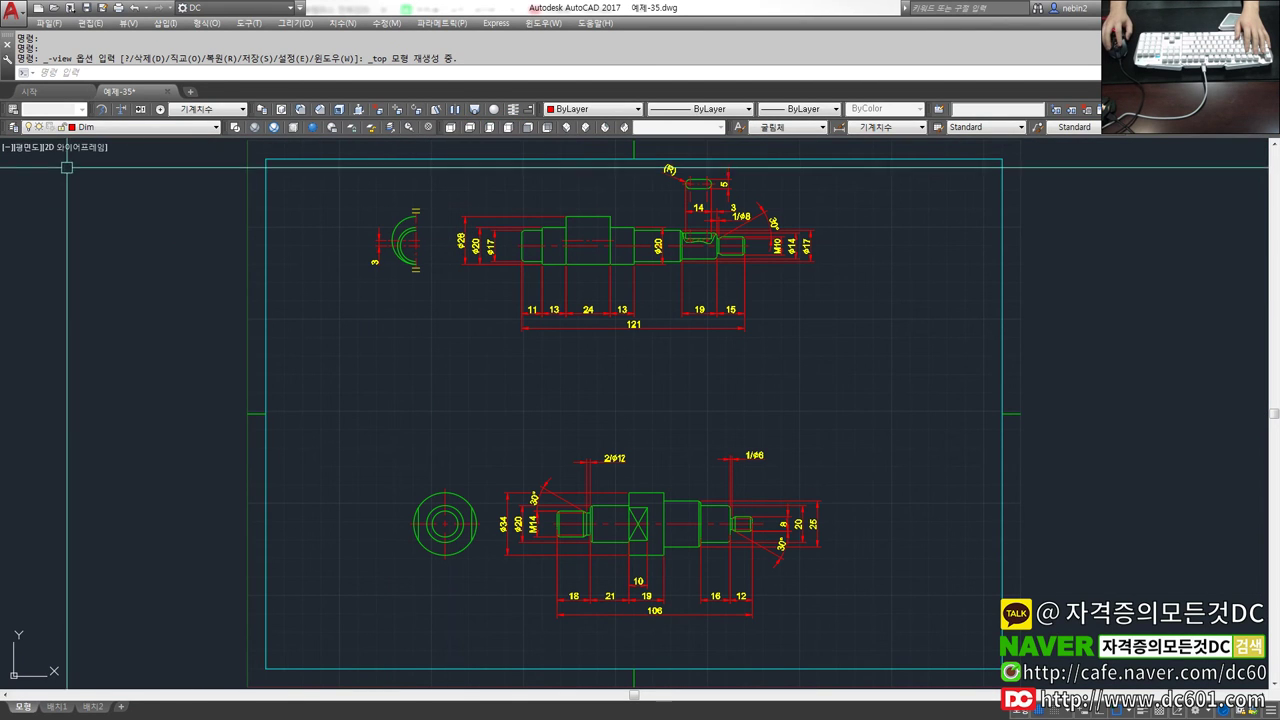
click(40, 149)
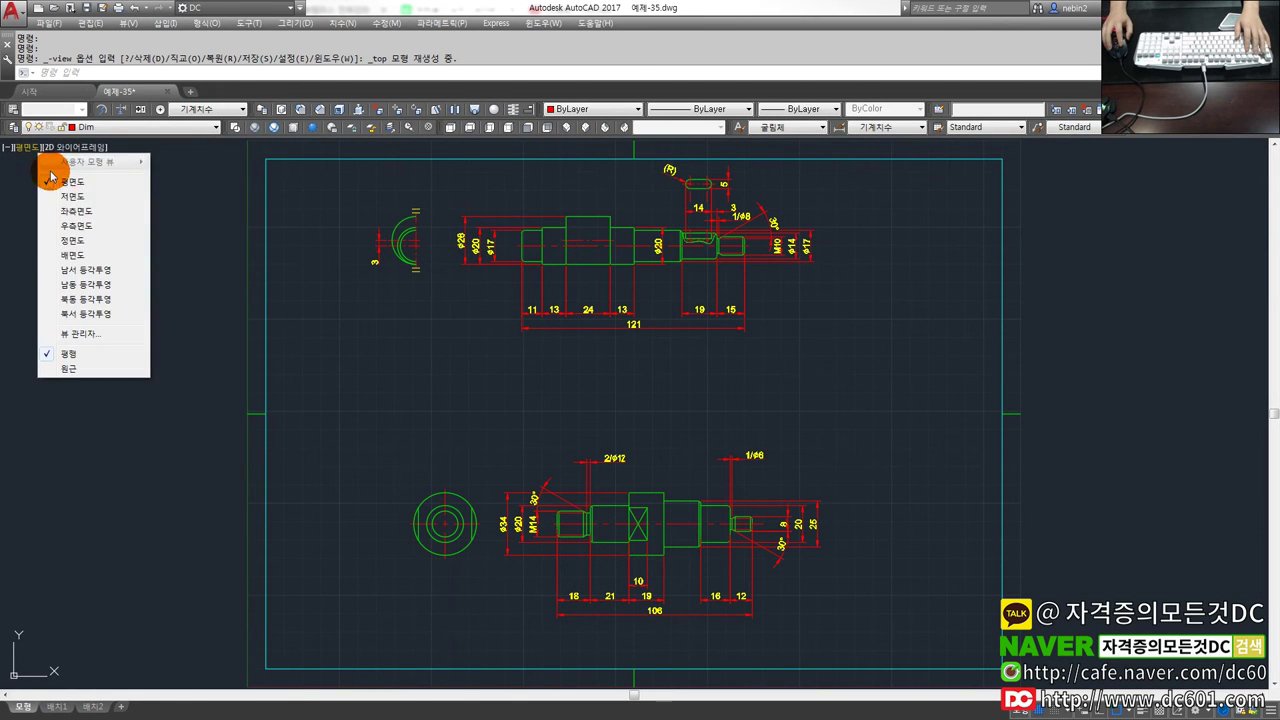
Dismiss the preset view list and stray window, then zoom around both shafts
click(590, 383)
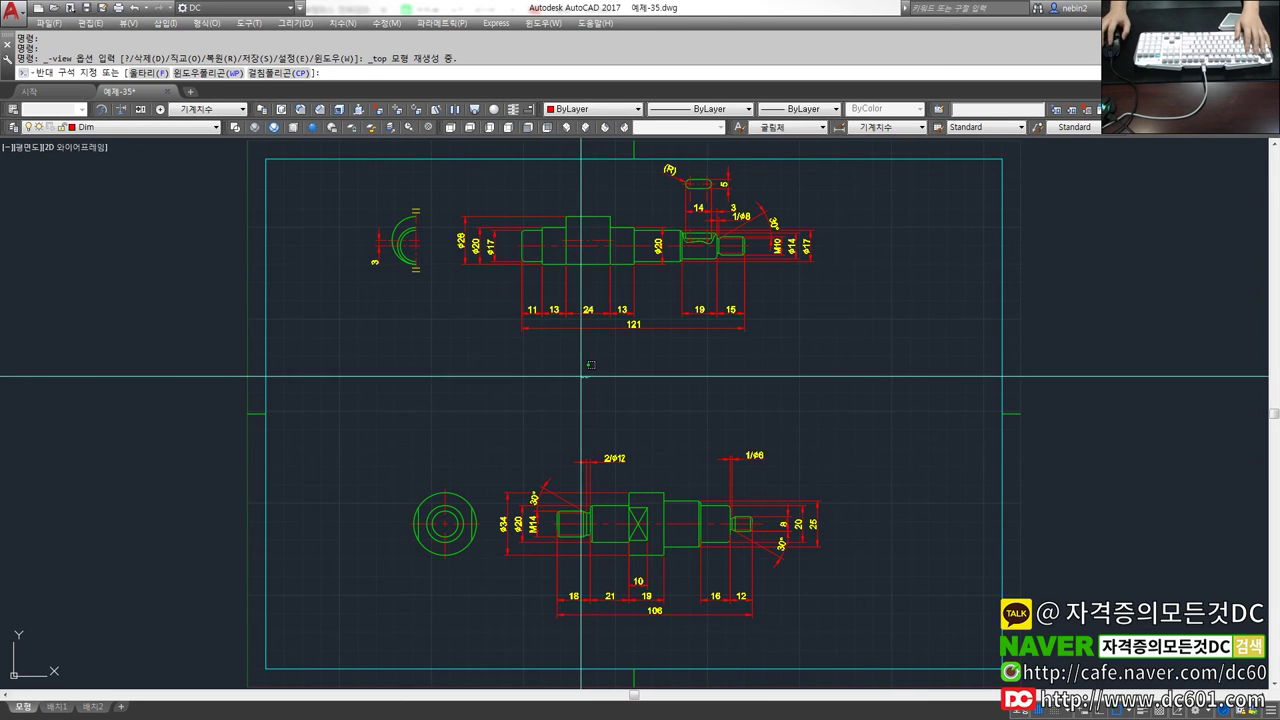
click(380, 343)
scroll(749, 534, up, 2)
scroll(663, 373, up, 7)
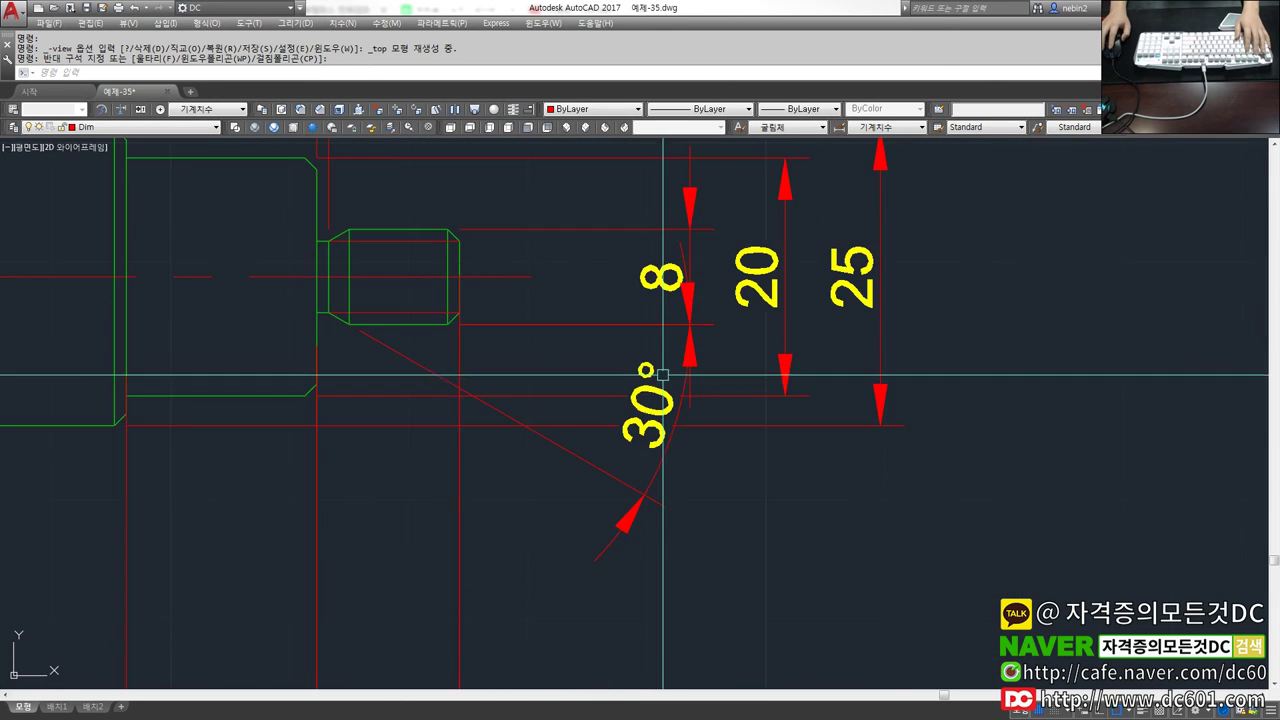
scroll(680, 429, down, 6)
scroll(597, 371, down, 2)
middle_drag(597, 371, 596, 473)
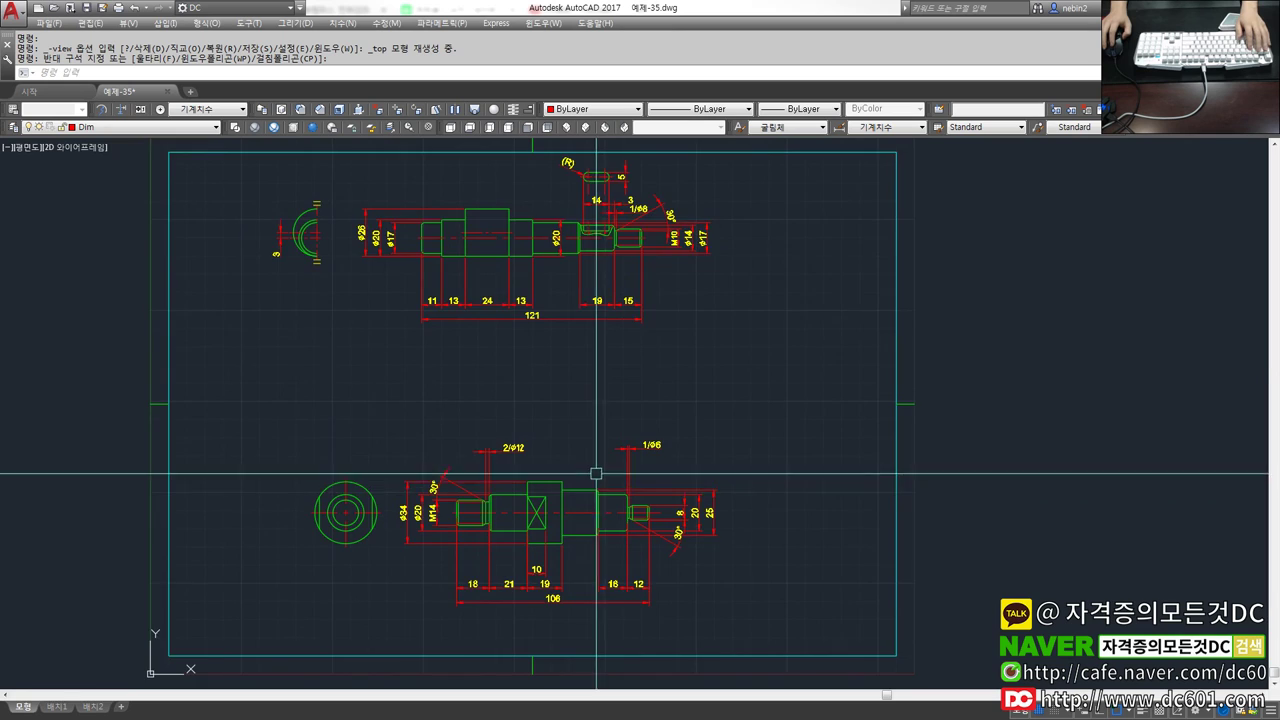
scroll(596, 473, down, 2)
Run ZOOM All to show the whole drawing, then pan to the upper shaft
text(z)
key(Return)
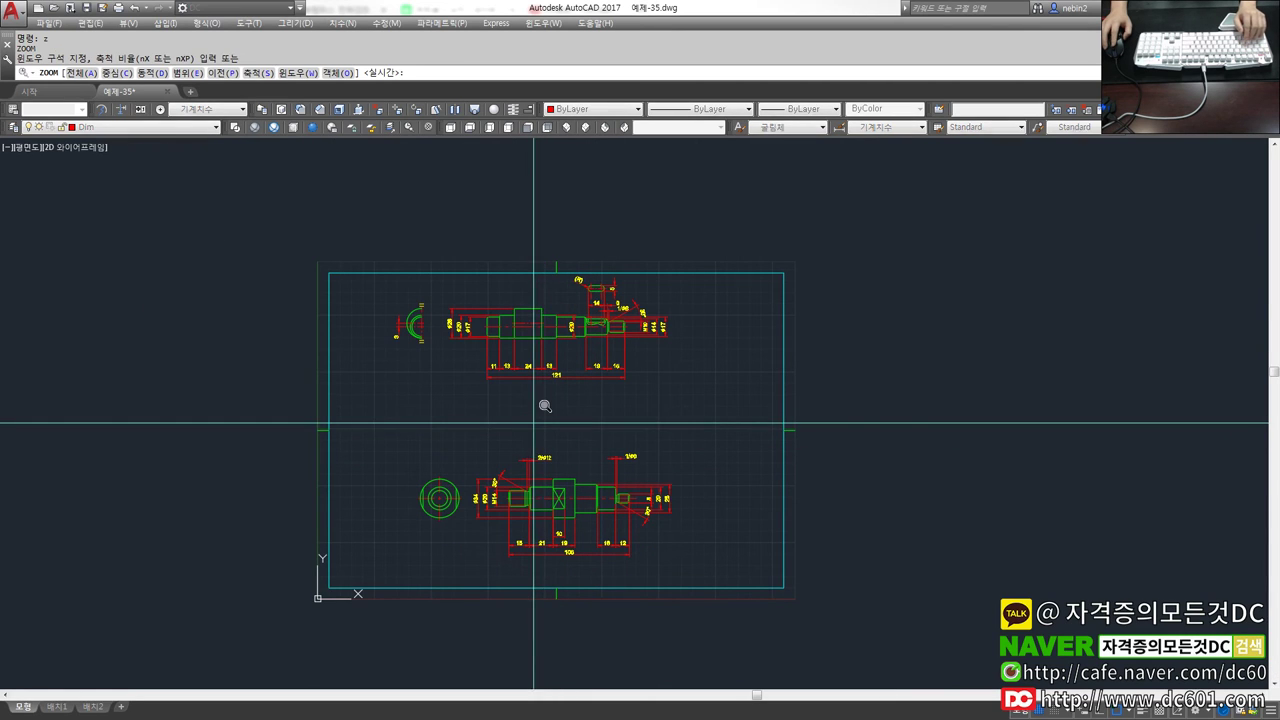
text(a)
key(Return)
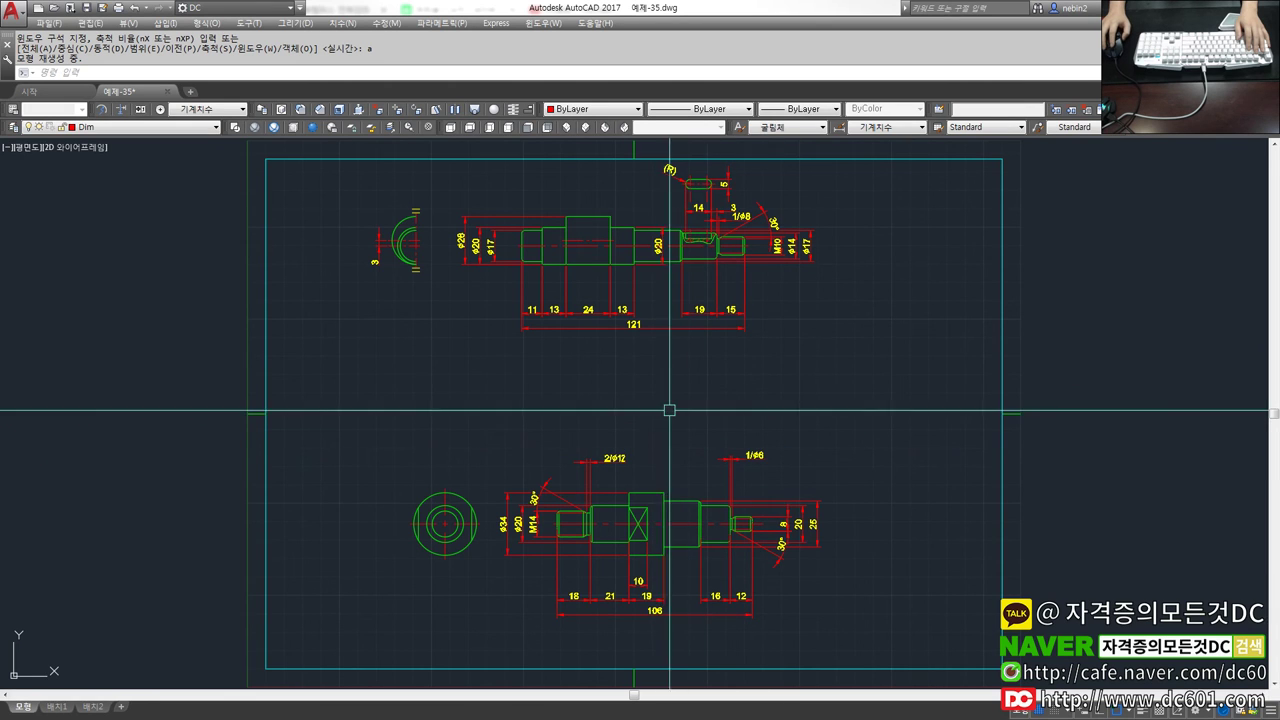
middle_drag(627, 332, 640, 364)
scroll(640, 364, up, 2)
mouse_move(606, 268)
middle_down()
mouse_move(623, 391)
mouse_move(656, 428)
middle_up()
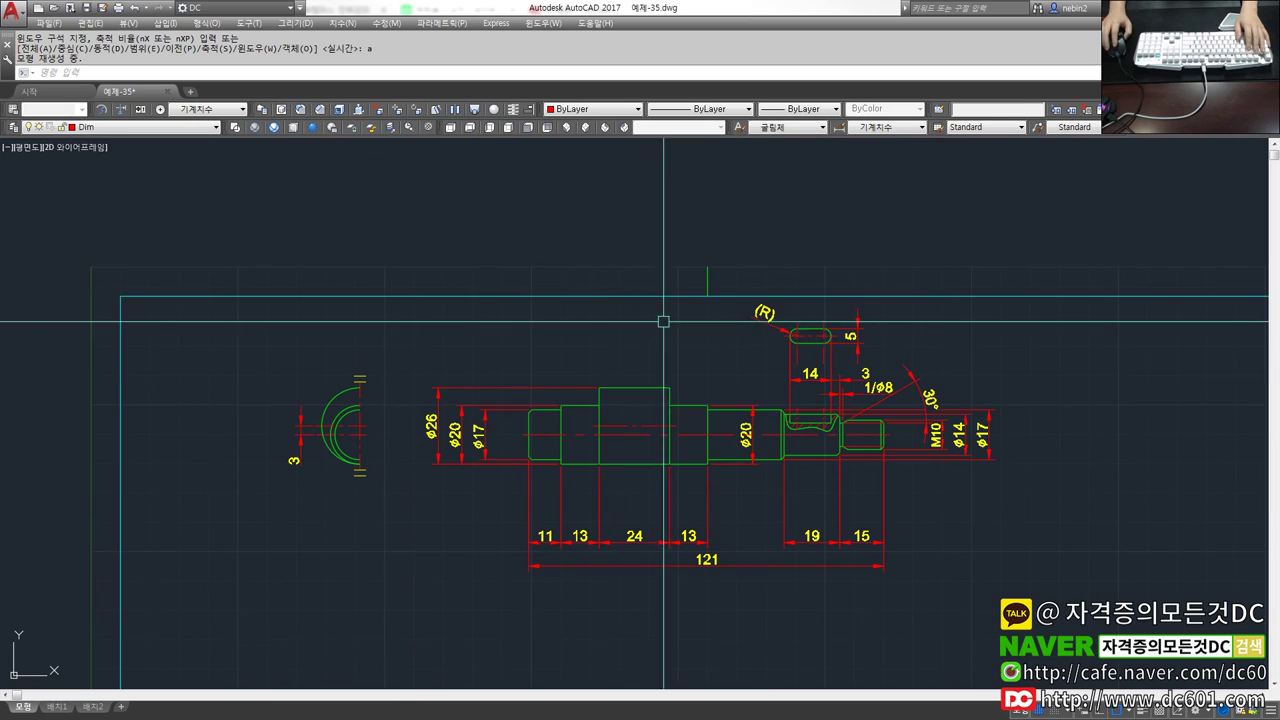
Shift the drawing left of centre, then go to the dc601.com homepage in the browser
scroll(754, 416, down, 4)
scroll(754, 416, down, 4)
scroll(829, 431, up, 2)
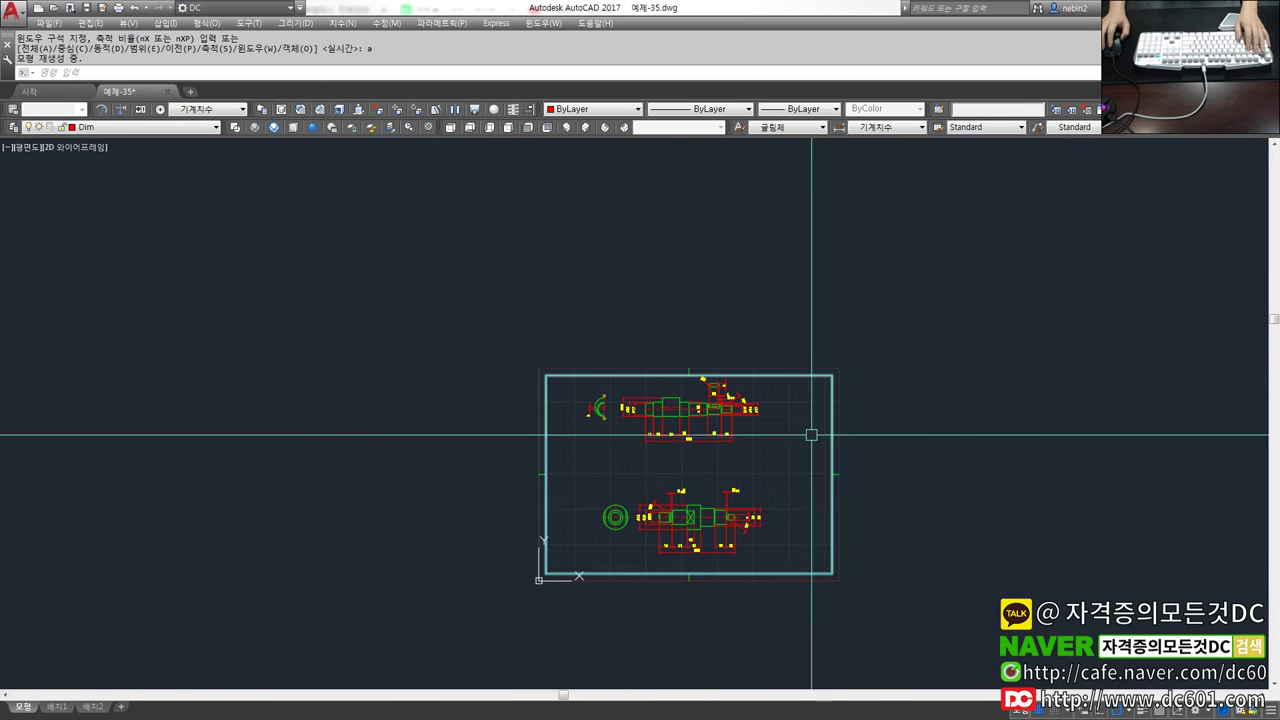
middle_drag(829, 434, 789, 417)
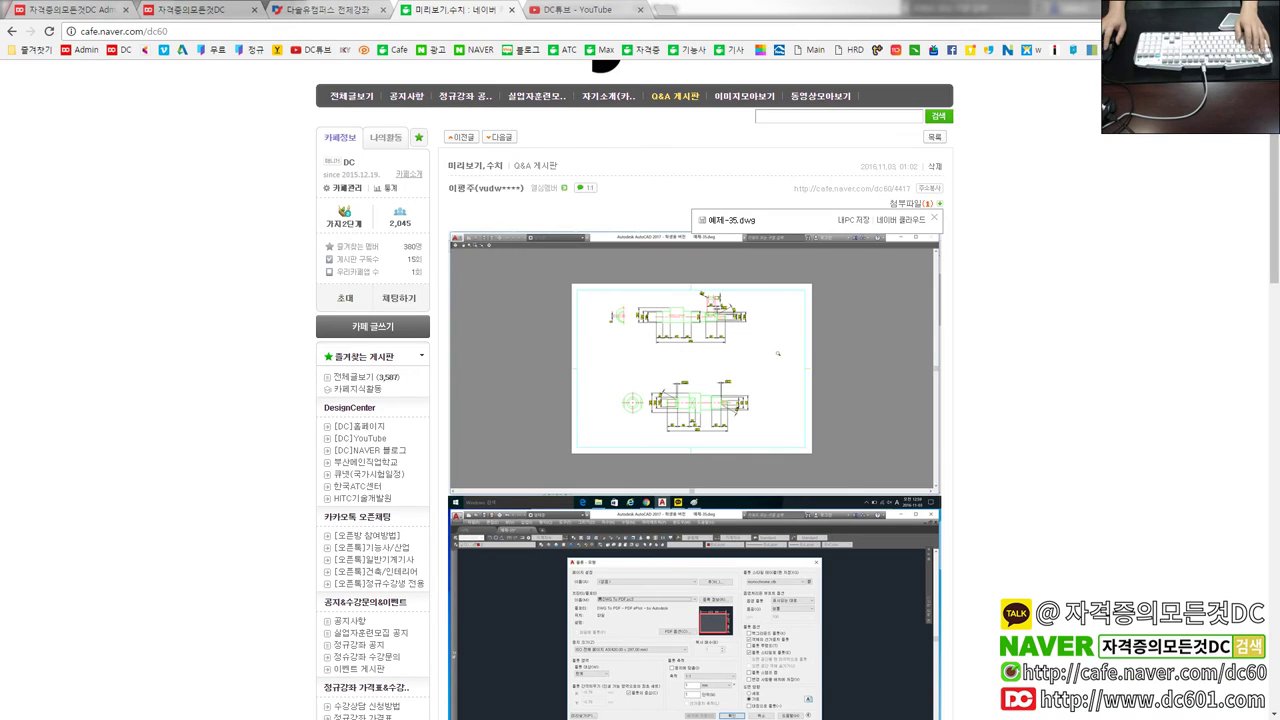
click(180, 11)
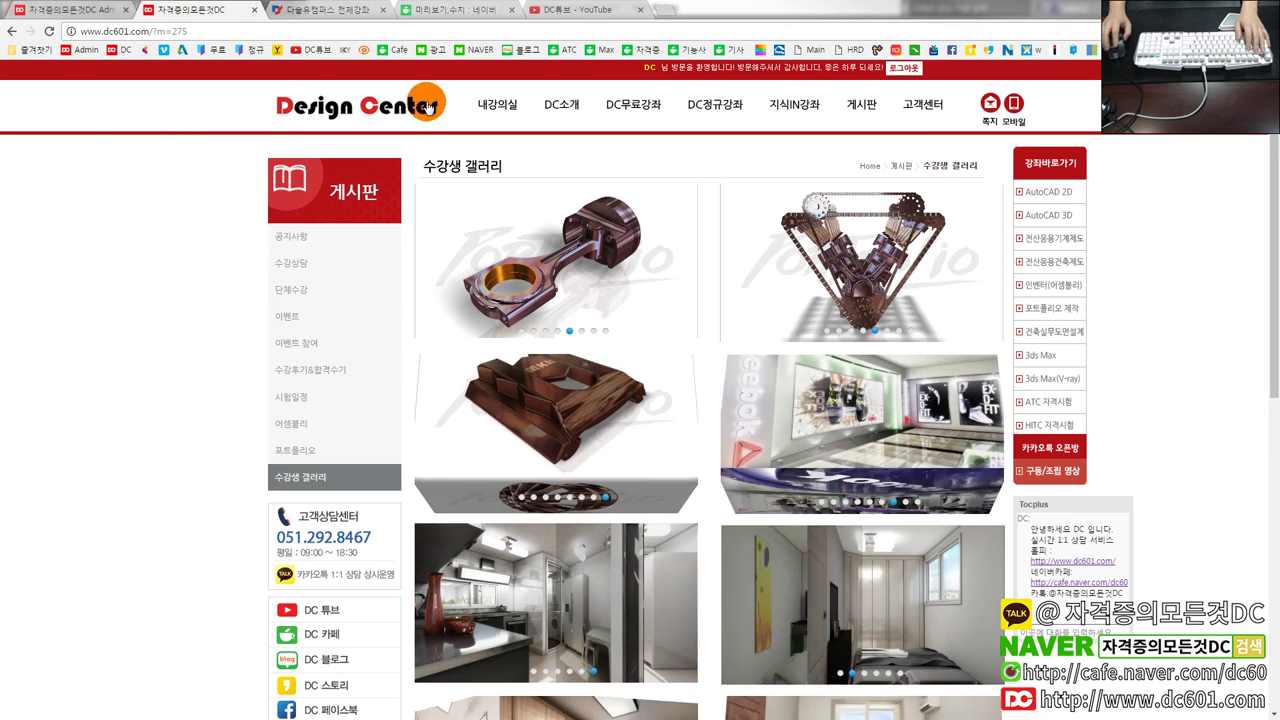
click(118, 48)
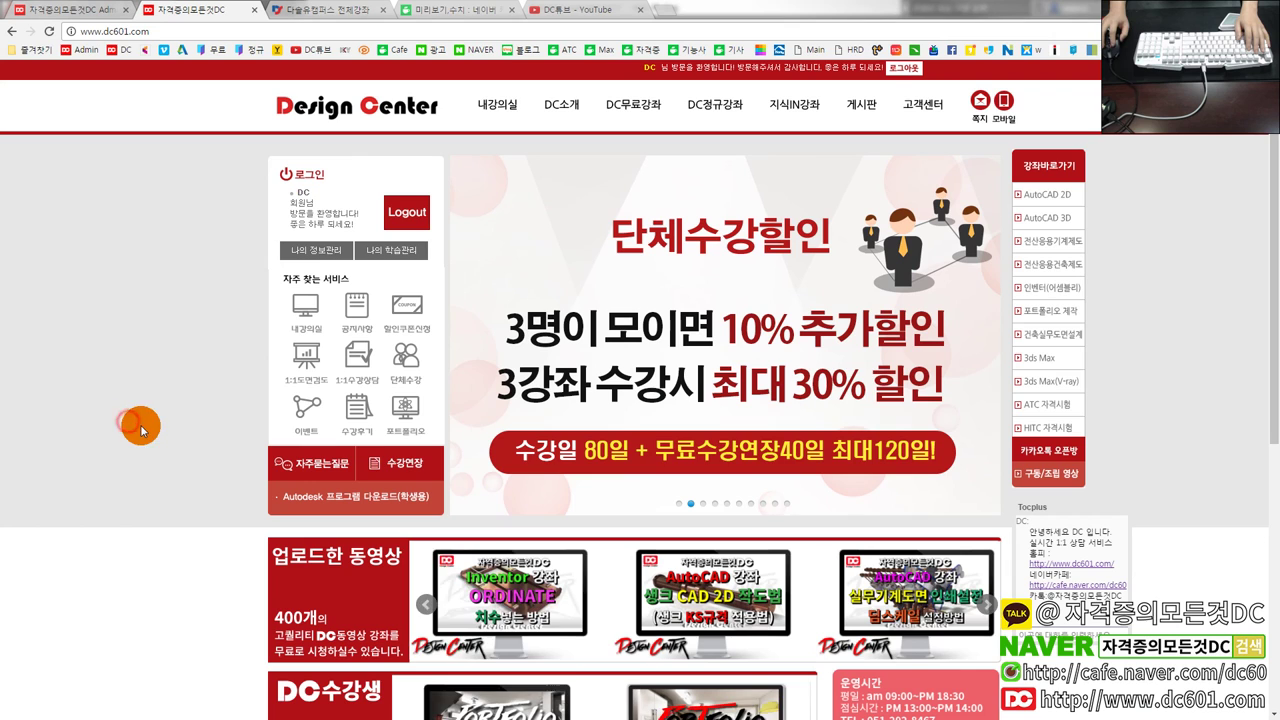
Open notice post 13 from the notice board and scroll down its images
click(345, 343)
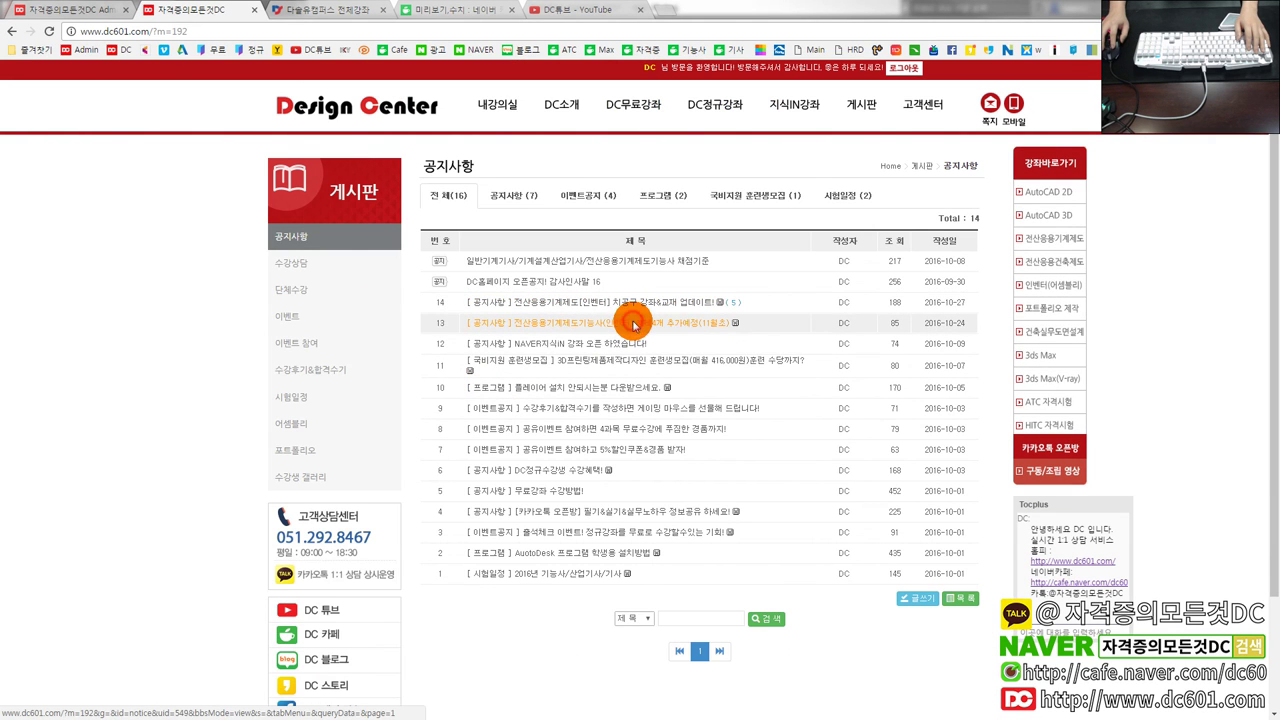
click(633, 325)
scroll(700, 360, down, 3)
scroll(720, 365, down, 3)
scroll(728, 368, down, 2)
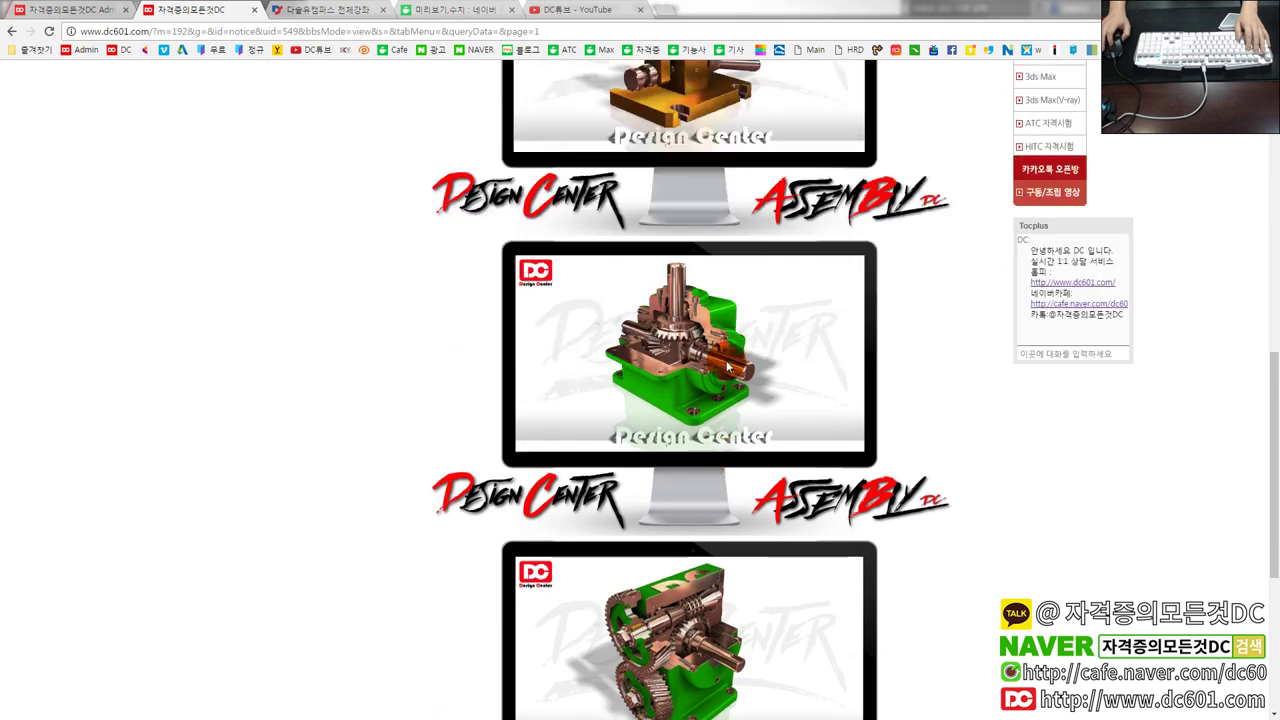
scroll(740, 395, down, 3)
Scroll back up and down again through the post's assembly renderings
scroll(746, 400, up, 3)
scroll(744, 405, up, 3)
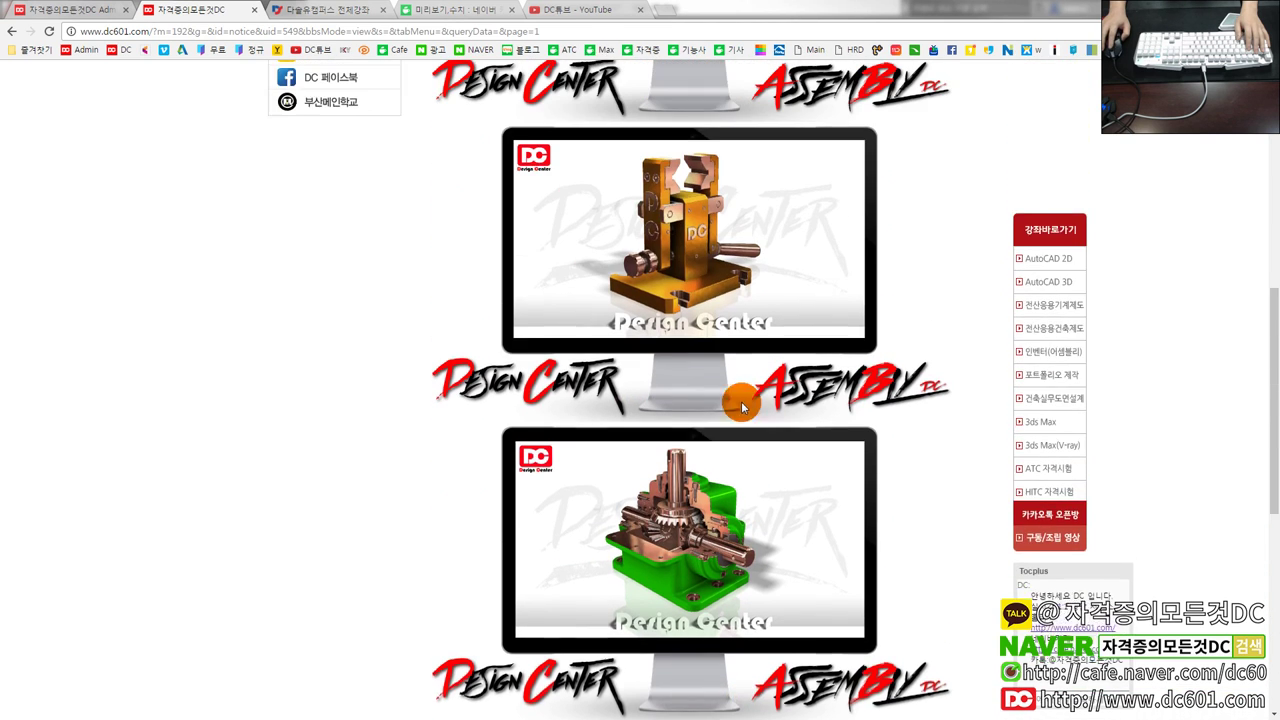
scroll(742, 405, up, 1)
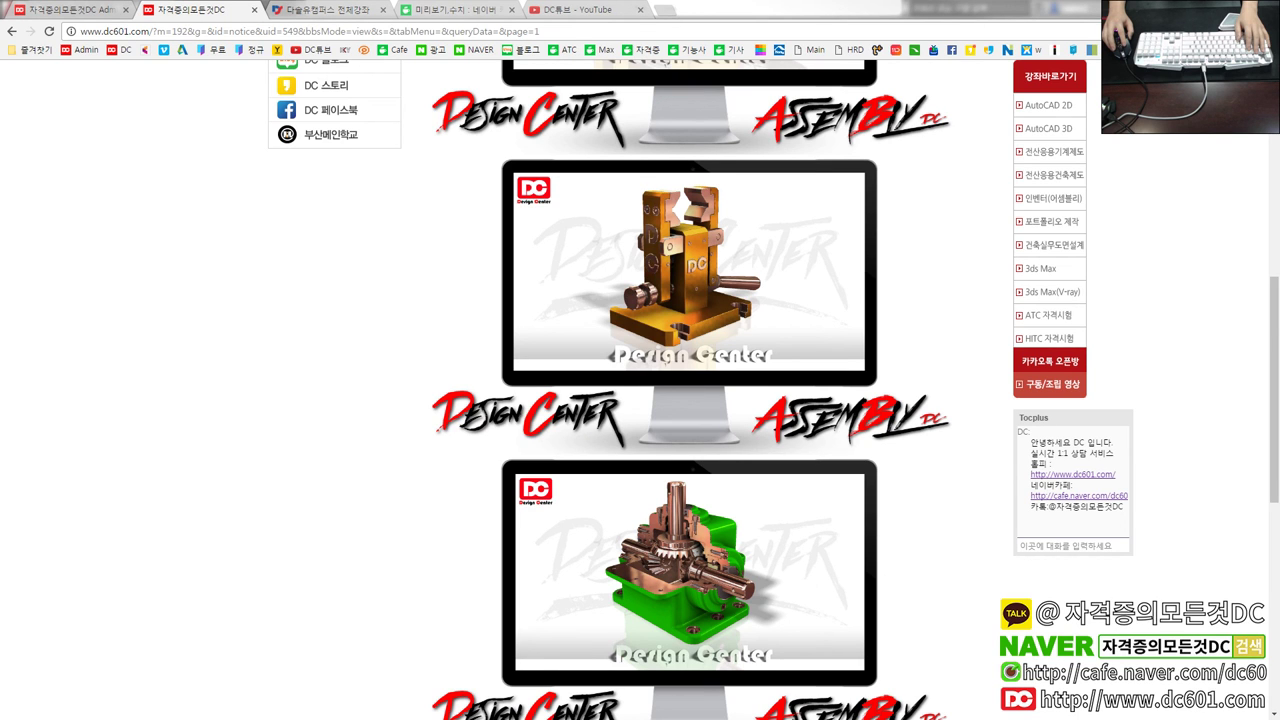
scroll(243, 463, up, 3)
scroll(241, 464, down, 2)
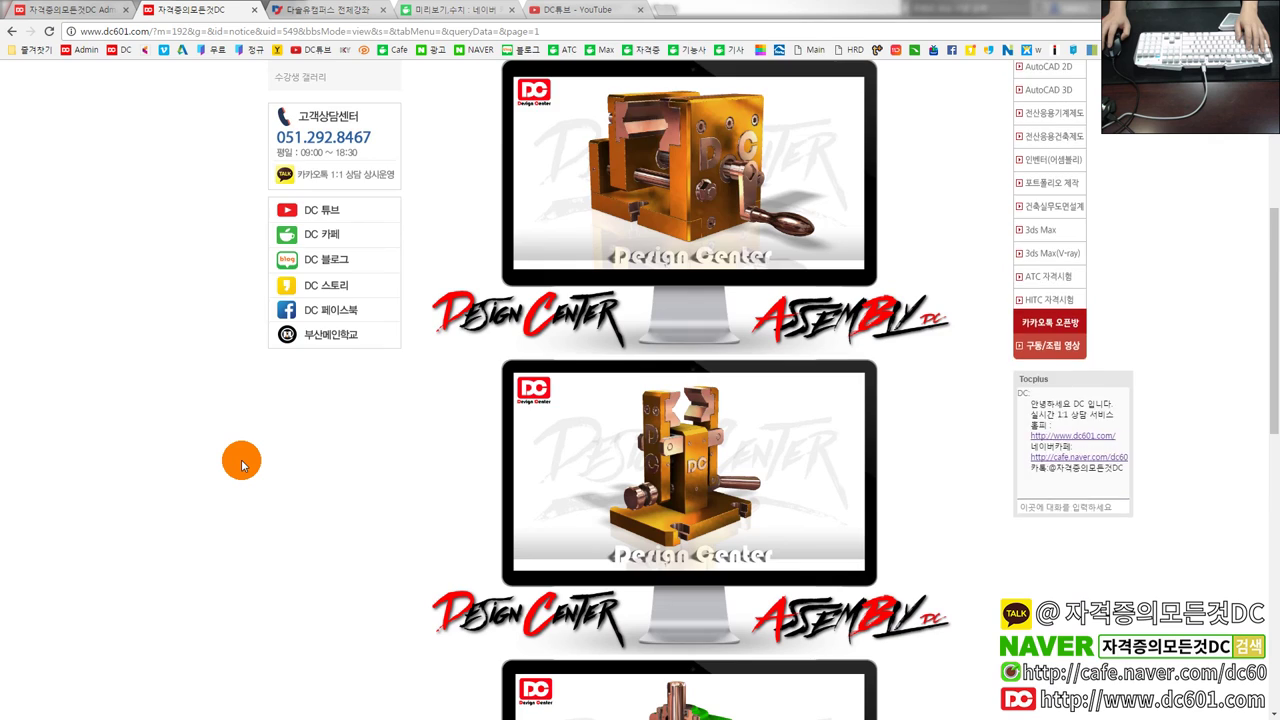
scroll(241, 464, down, 2)
scroll(242, 464, down, 2)
scroll(243, 463, down, 1)
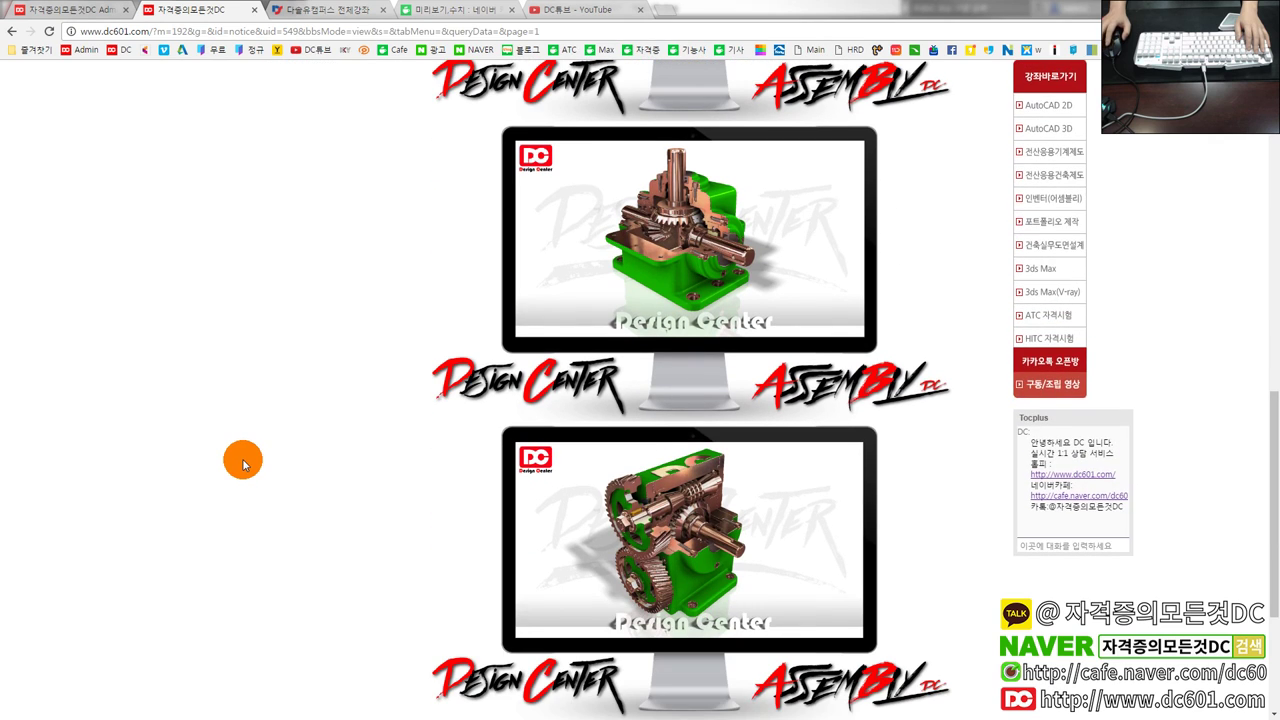